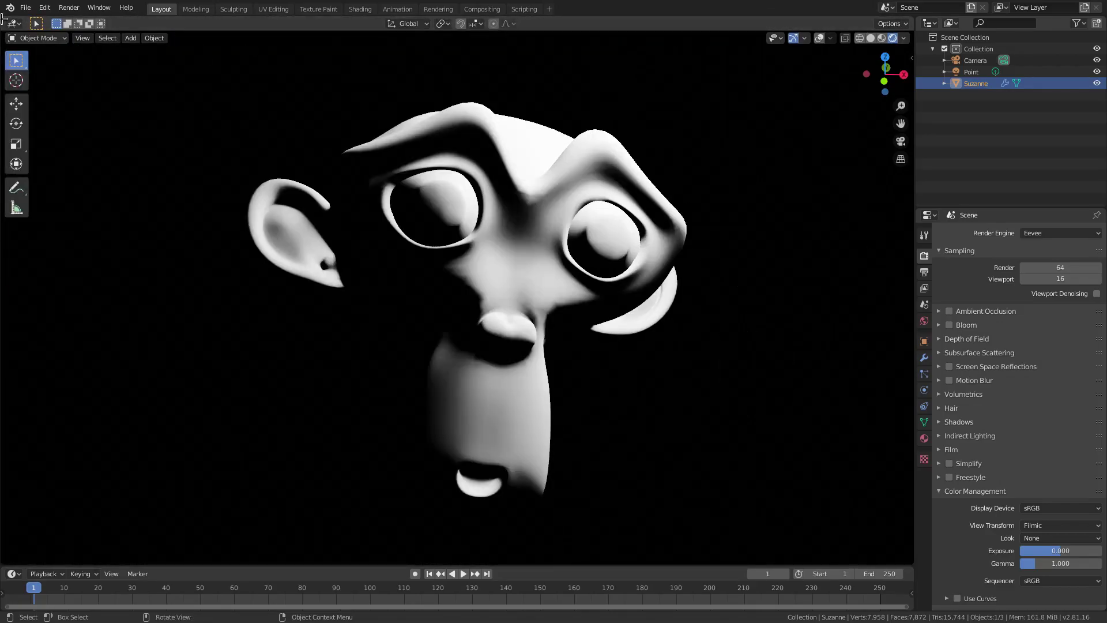
Split the 3D viewport into two side-by-side areas and turn the new one into a Shader Editor
drag(2, 19, 497, 45)
click(16, 27)
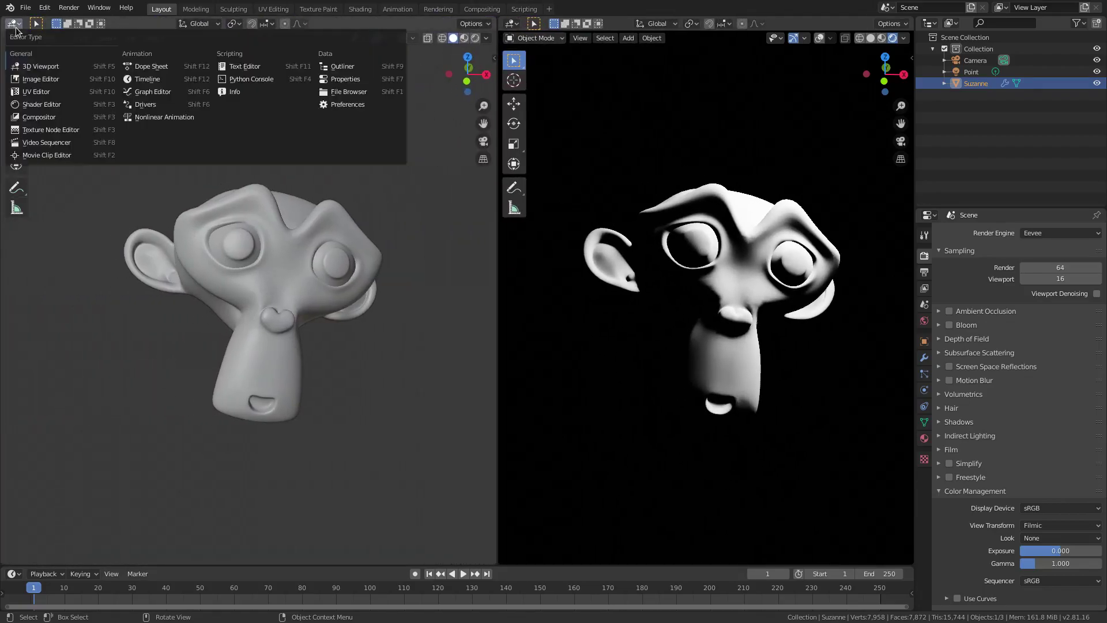
click(42, 105)
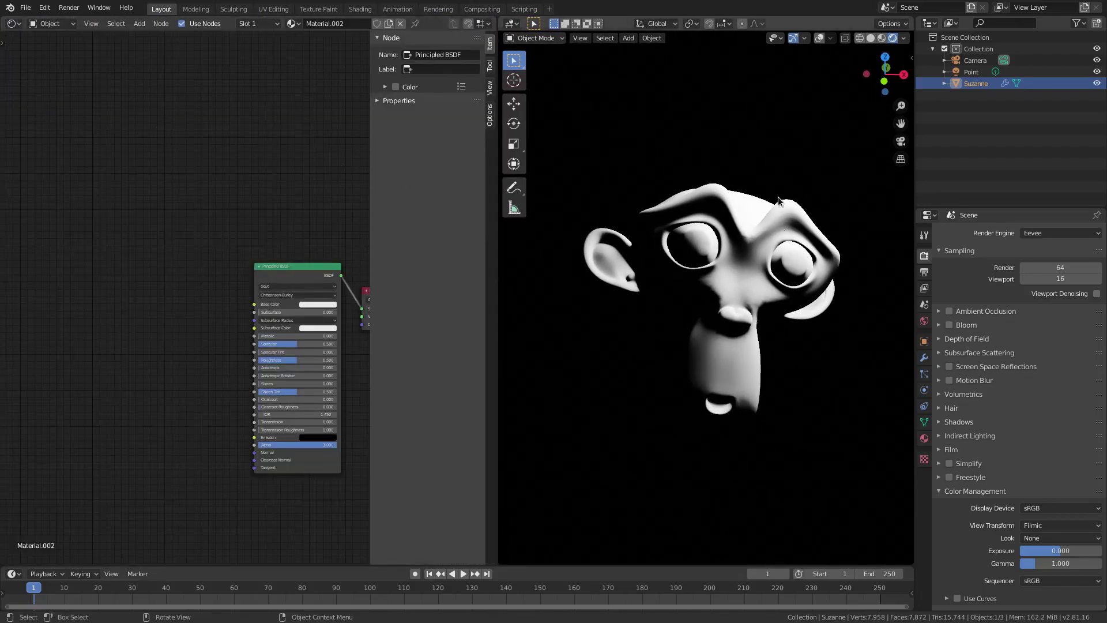
Select the point light, show the viewport overlays and move the light freely above the monkey head
key(shift+a)
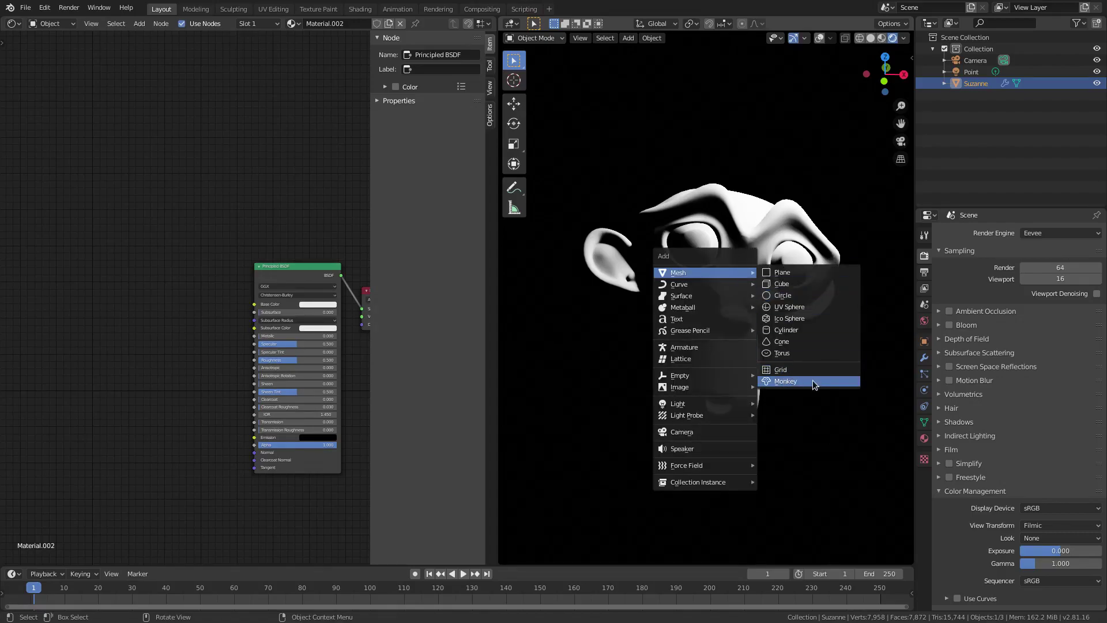
click(972, 71)
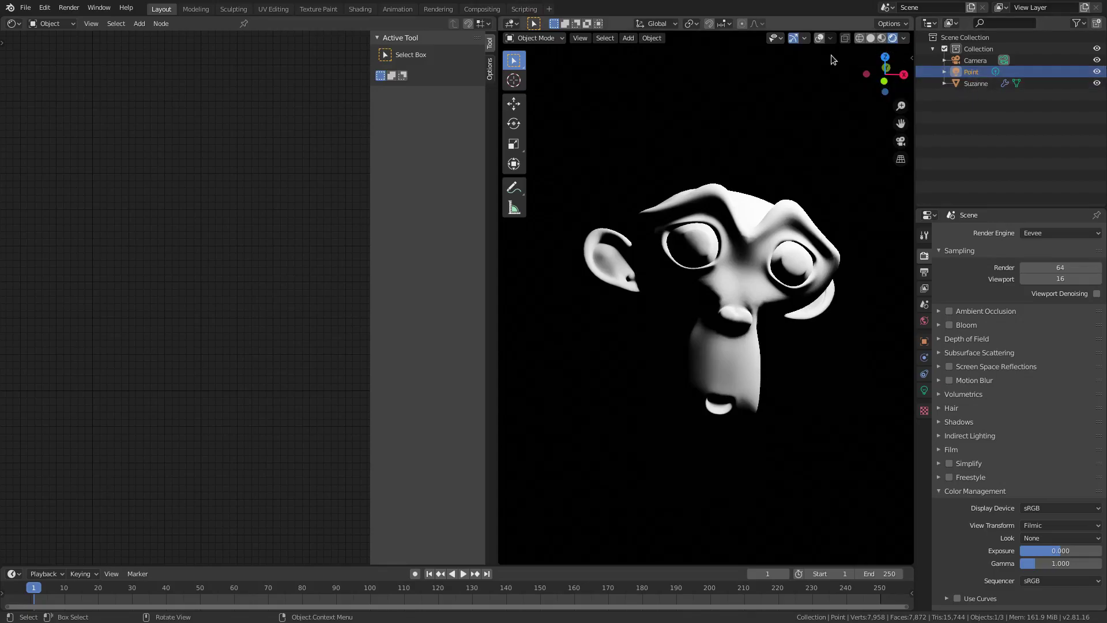
click(819, 39)
scroll(771, 190, down, 4)
scroll(789, 201, up, 3)
key(g)
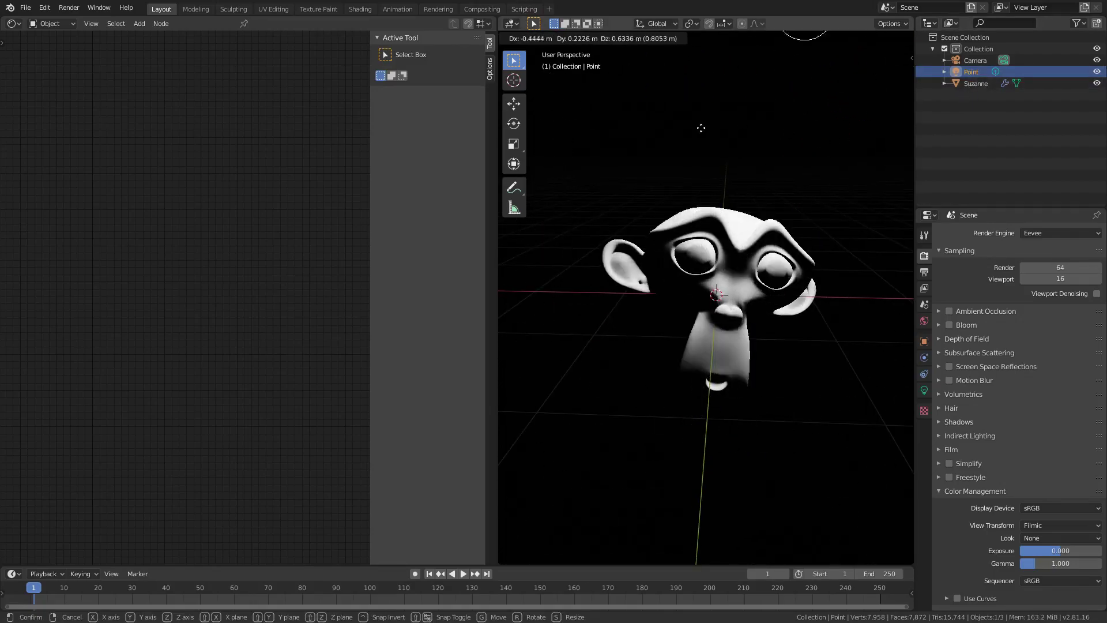
click(836, 86)
Hide the viewport overlays and select the Suzanne monkey head
click(818, 38)
click(818, 38)
click(819, 38)
scroll(698, 336, up, 2)
click(705, 331)
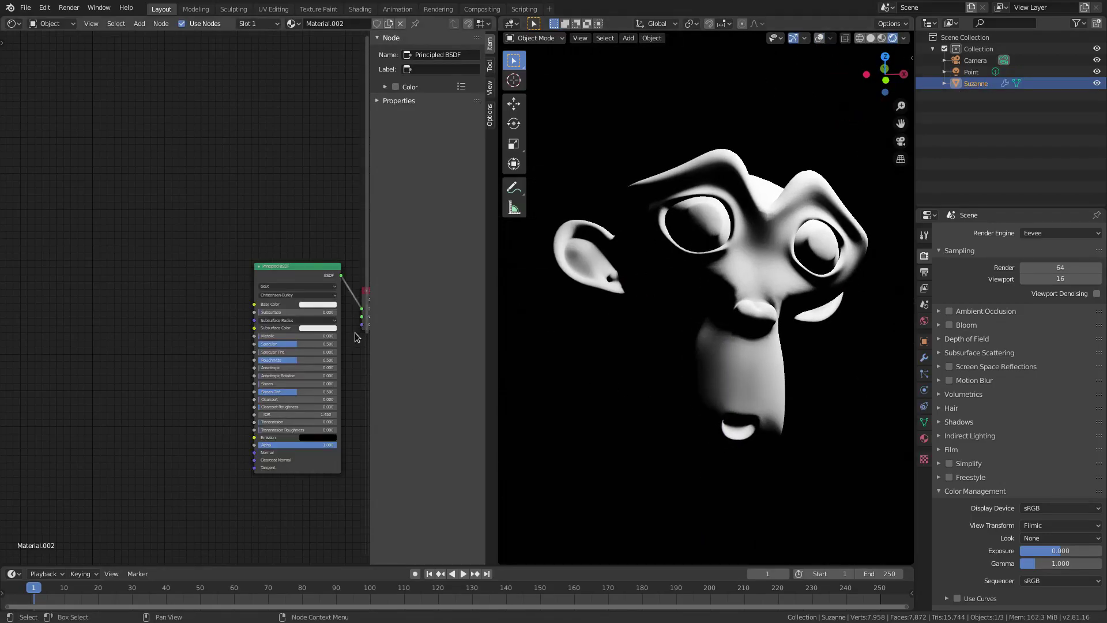
Hide the node editor's sidebar and add a Diffuse BSDF node to the left of the Principled BSDF
key(n)
middle_drag(262, 371, 272, 265)
scroll(308, 267, up, 1)
key(shift+a)
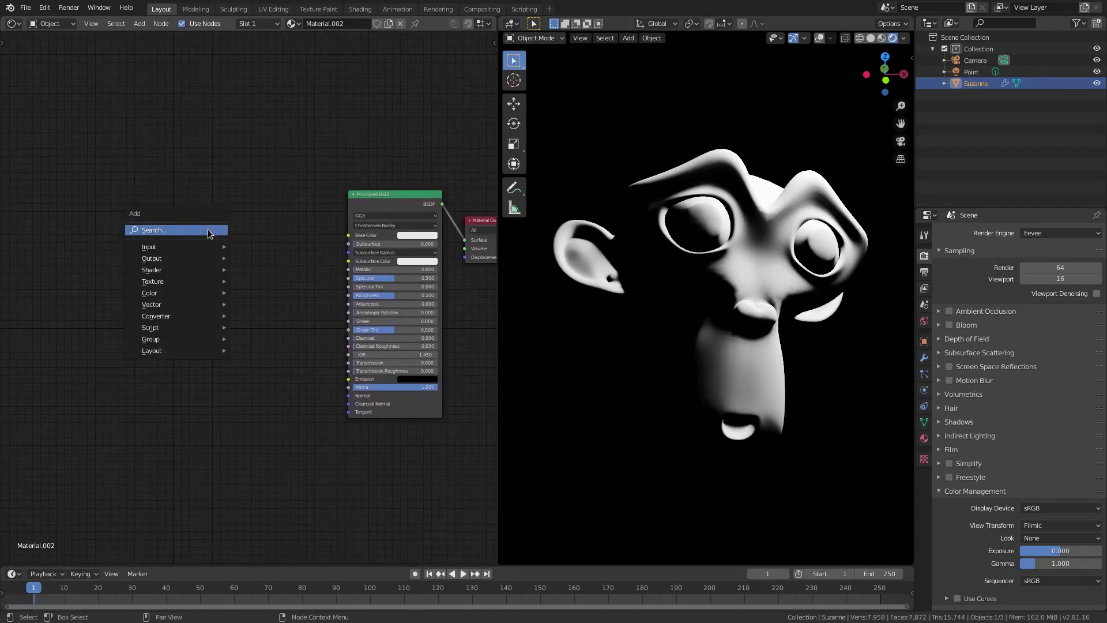
click(208, 230)
text(diff)
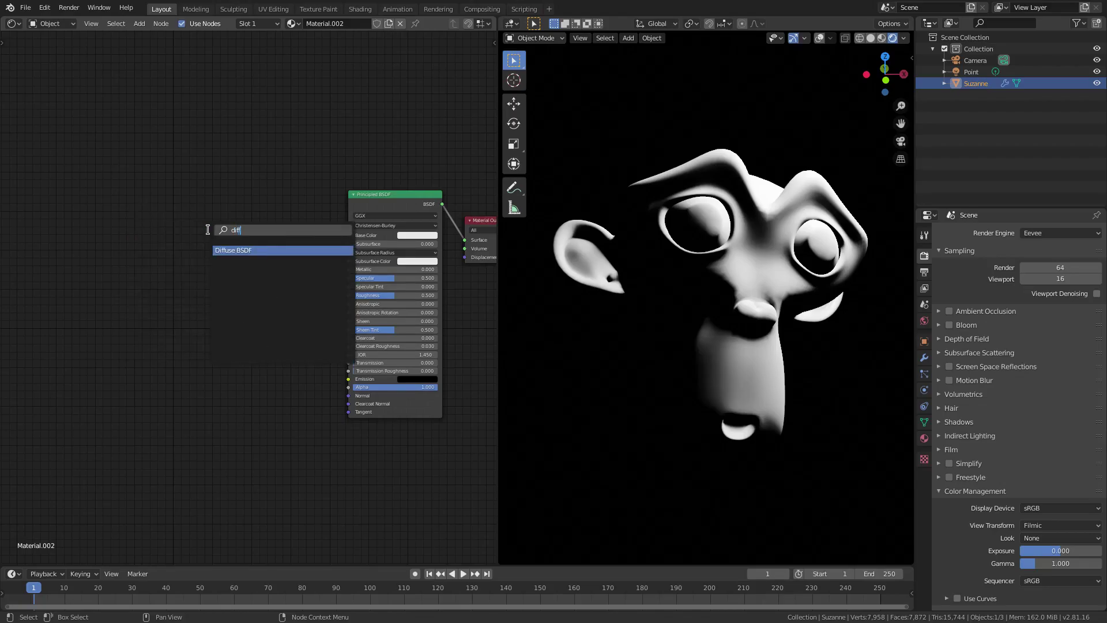
click(236, 248)
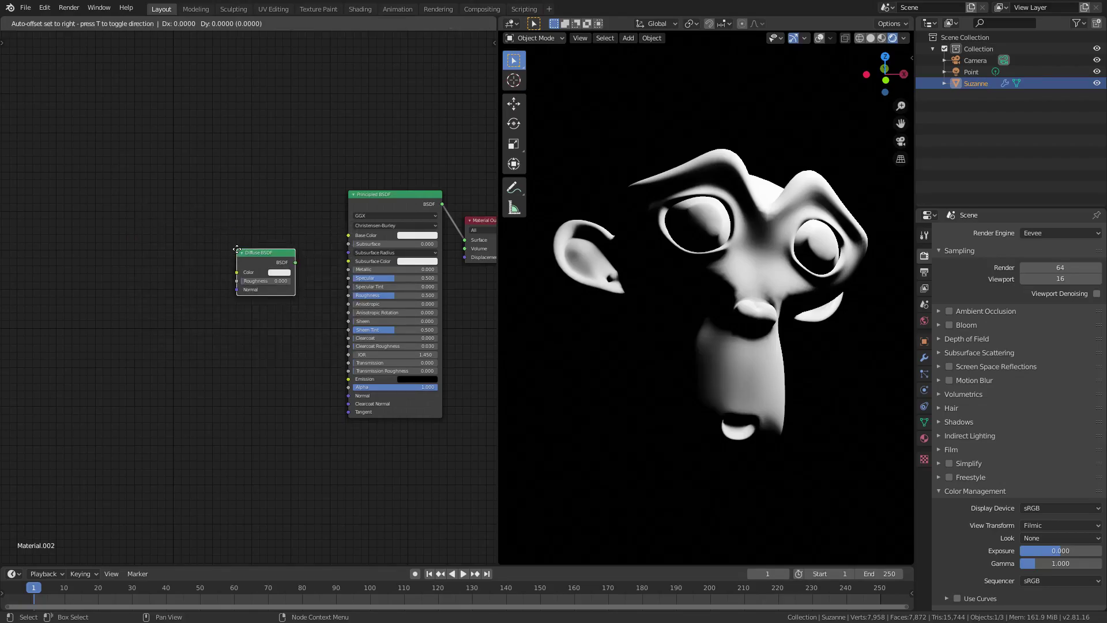
click(85, 208)
Delete the Principled BSDF and connect the Diffuse BSDF to the Material Output's Surface, leaving wide space between them
click(397, 206)
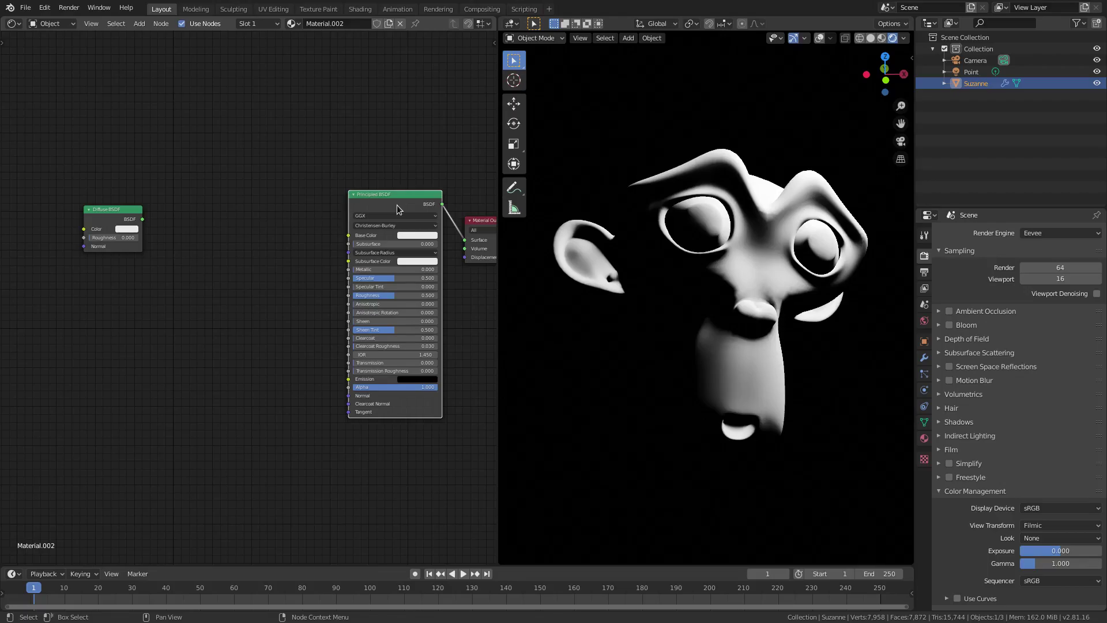
key(x)
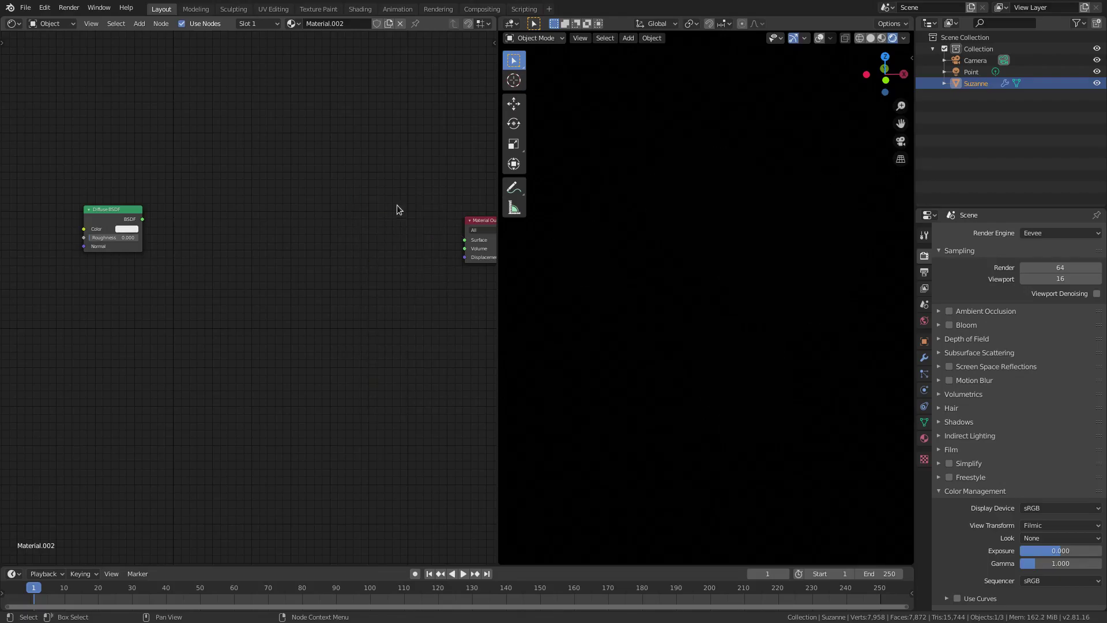
drag(89, 213, 459, 254)
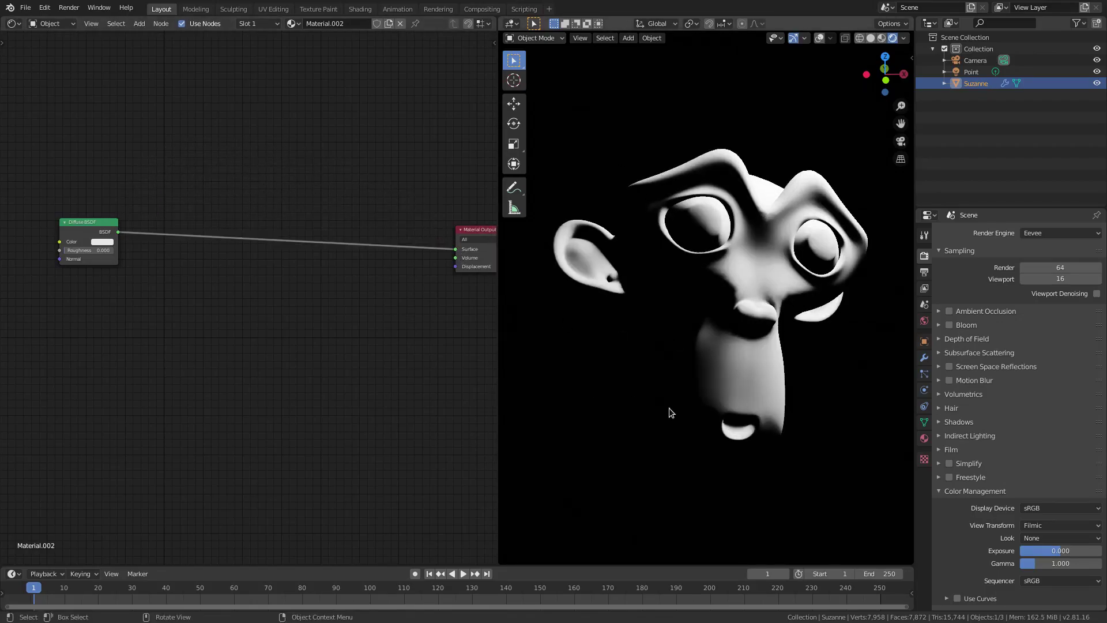
drag(87, 230, 39, 245)
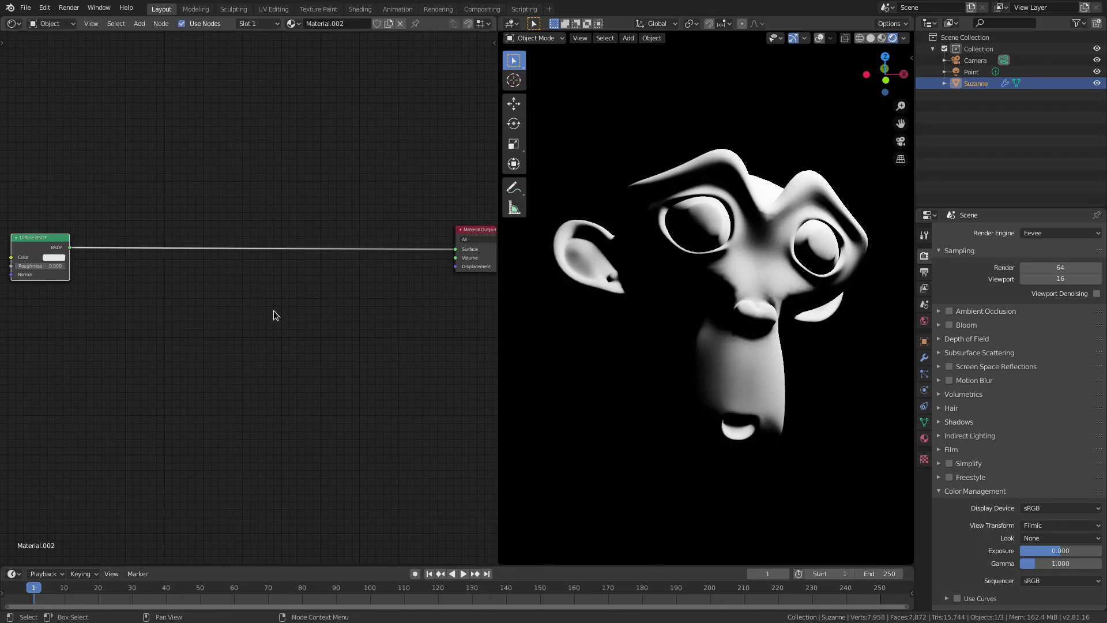
Add a Shader to RGB node and insert it between the Diffuse BSDF and the Material Output
key(shift+a)
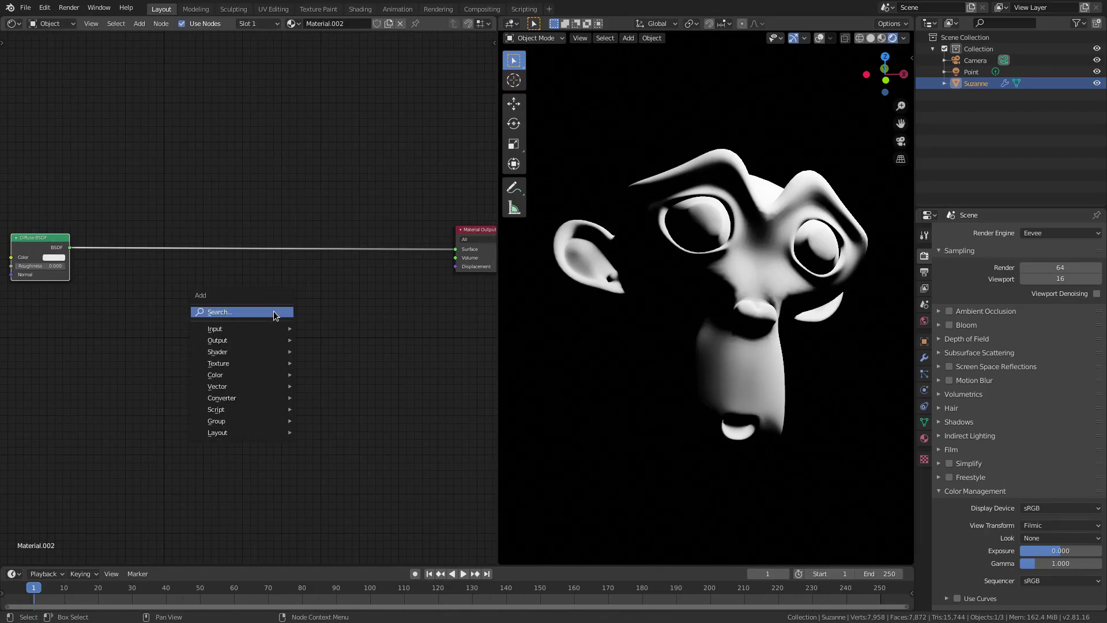
click(274, 311)
text(shader)
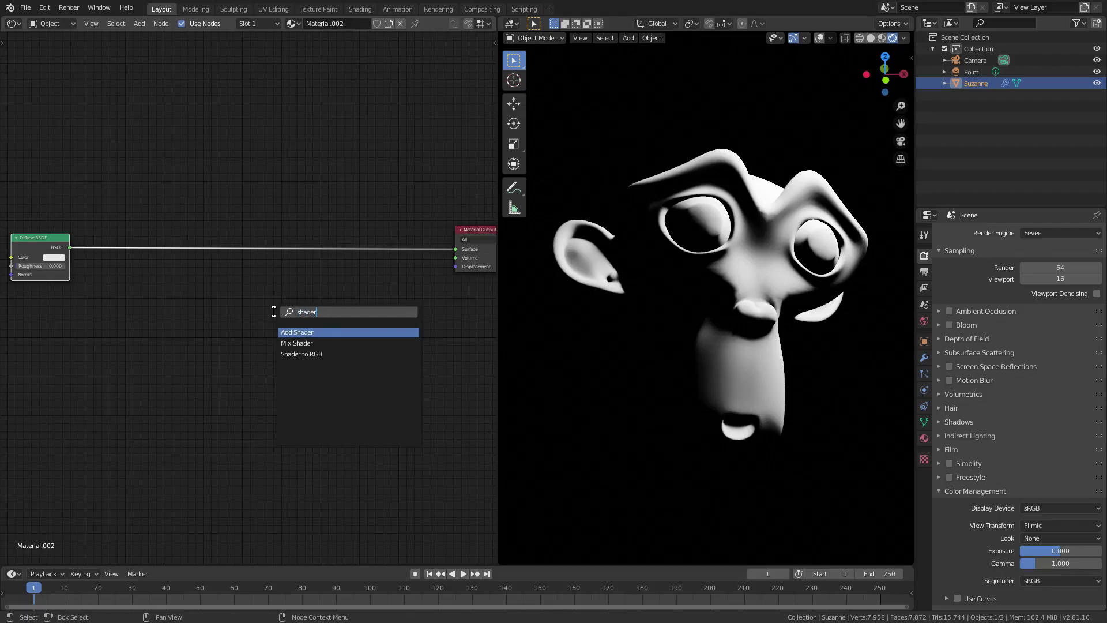
key(Down)
key(Down)
key(Return)
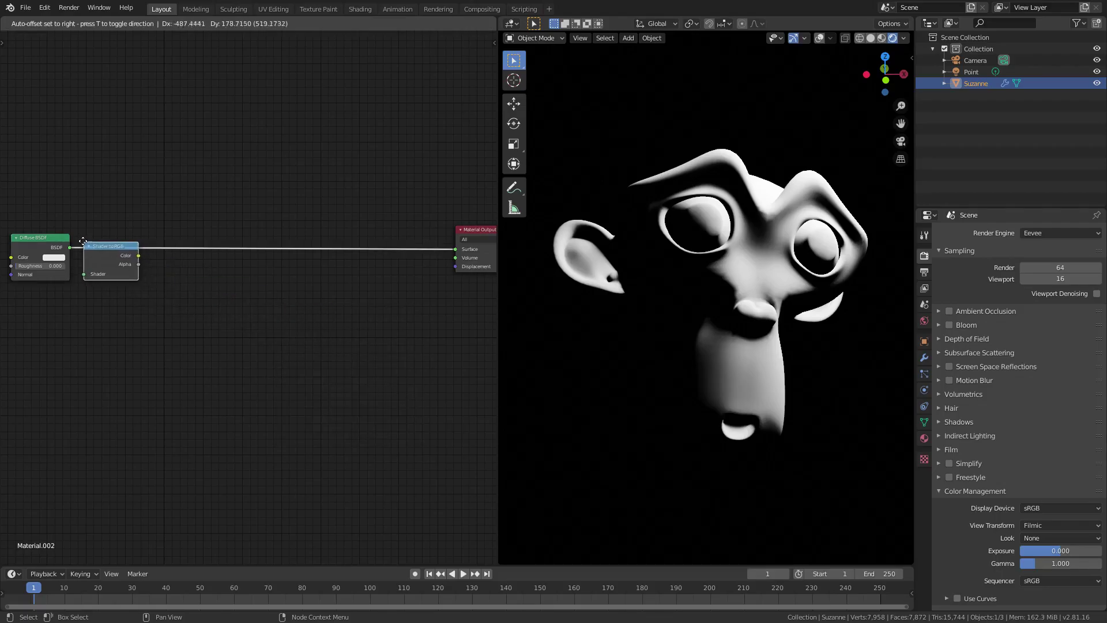
click(81, 234)
drag(123, 241, 104, 242)
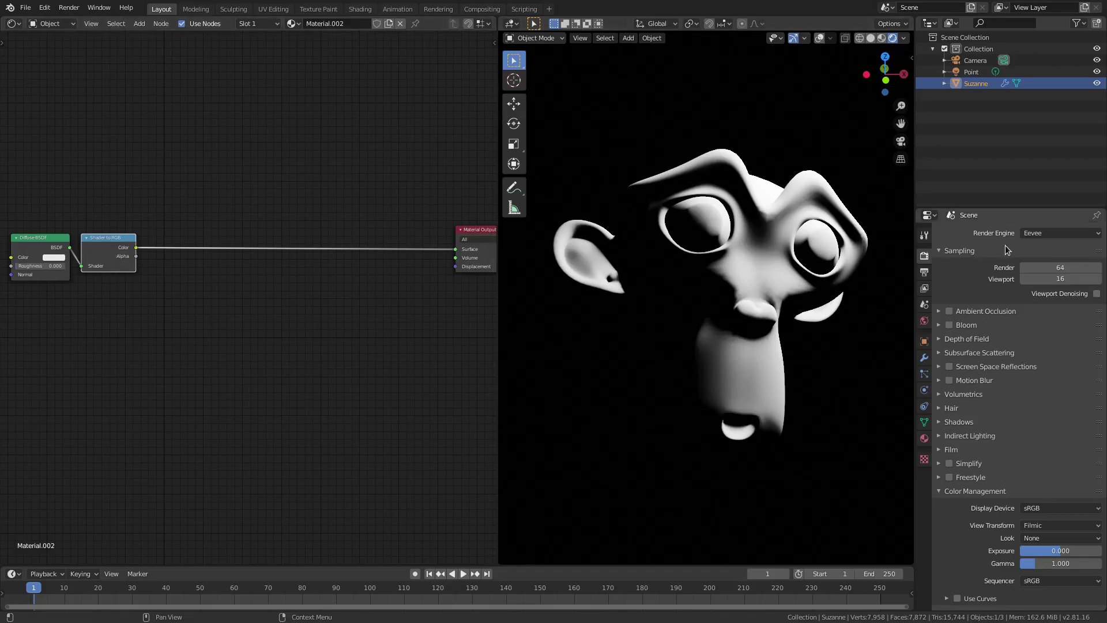
click(1069, 234)
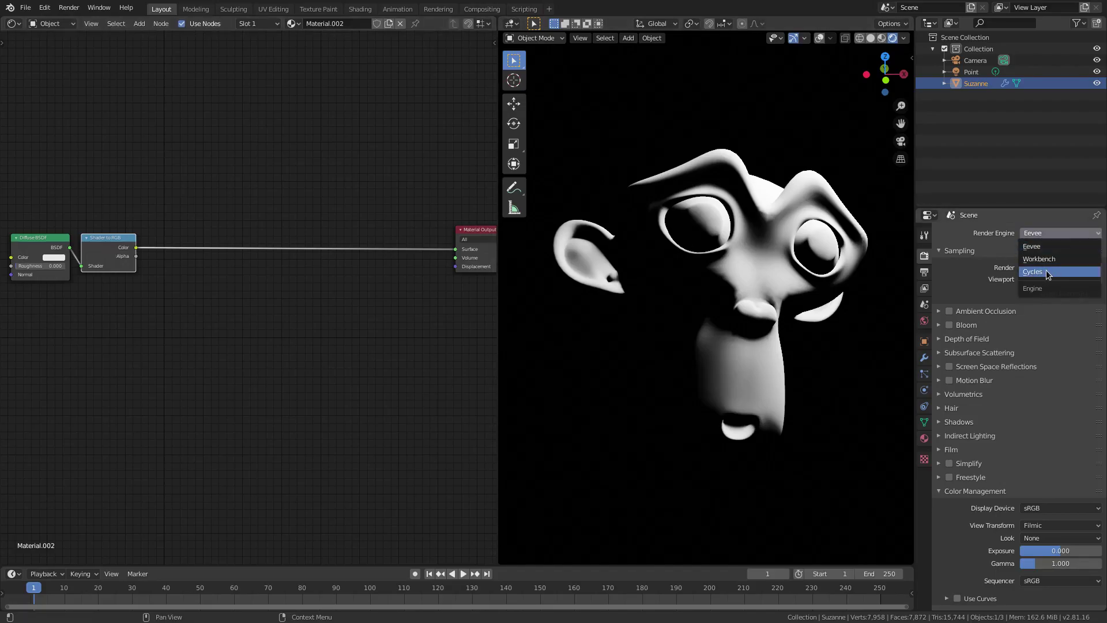
drag(119, 207, 102, 303)
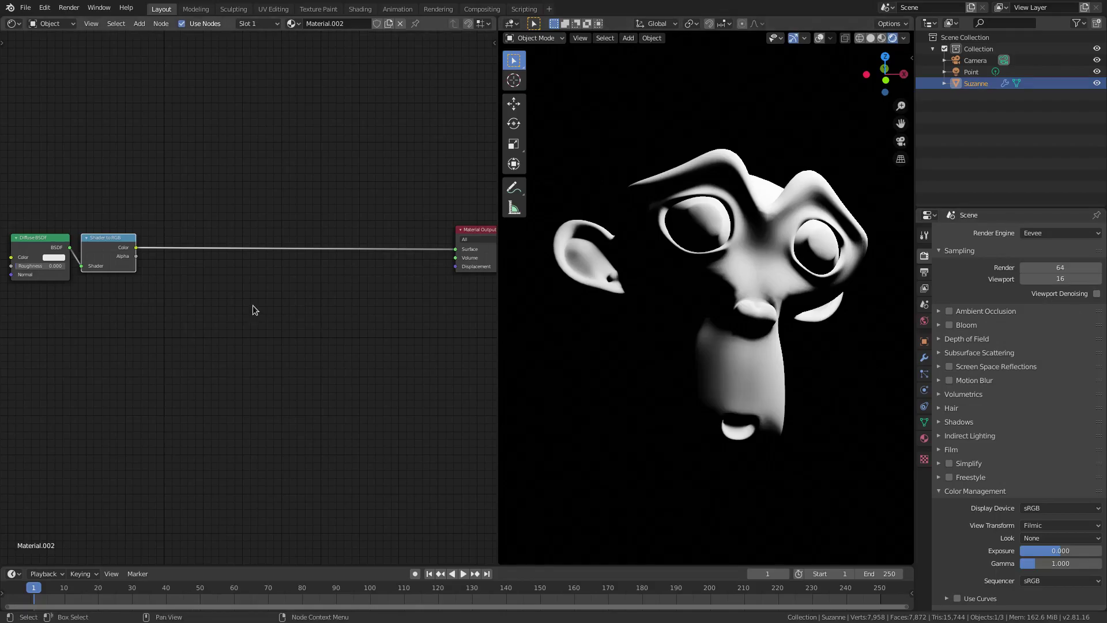
Add a ColorRamp node in the empty space below the link to the Material Output
key(shift+a)
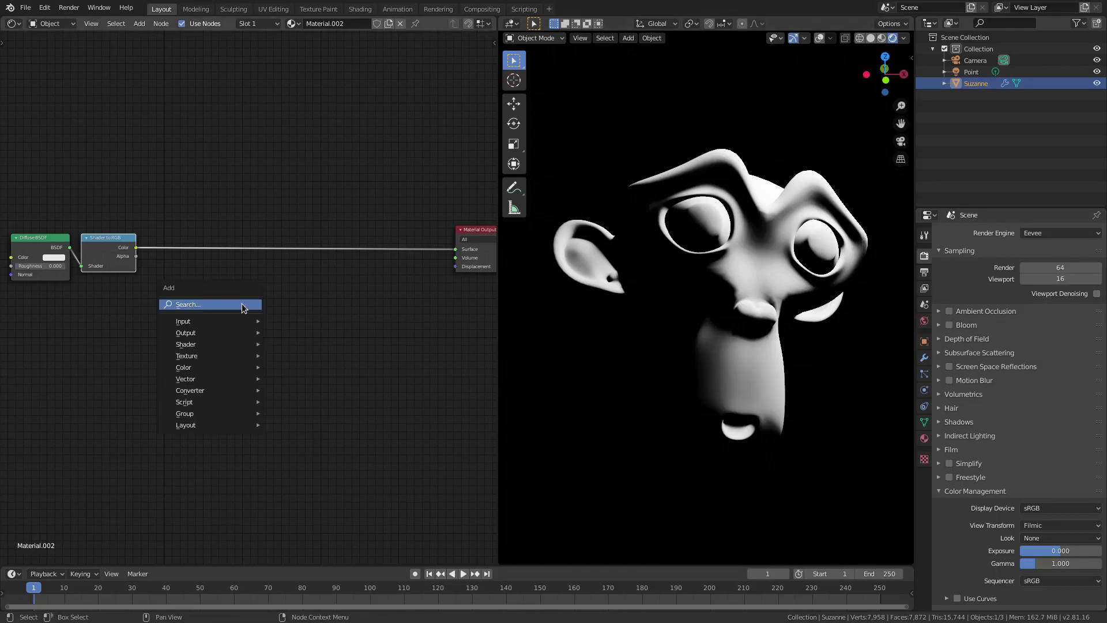
click(241, 303)
text(colo)
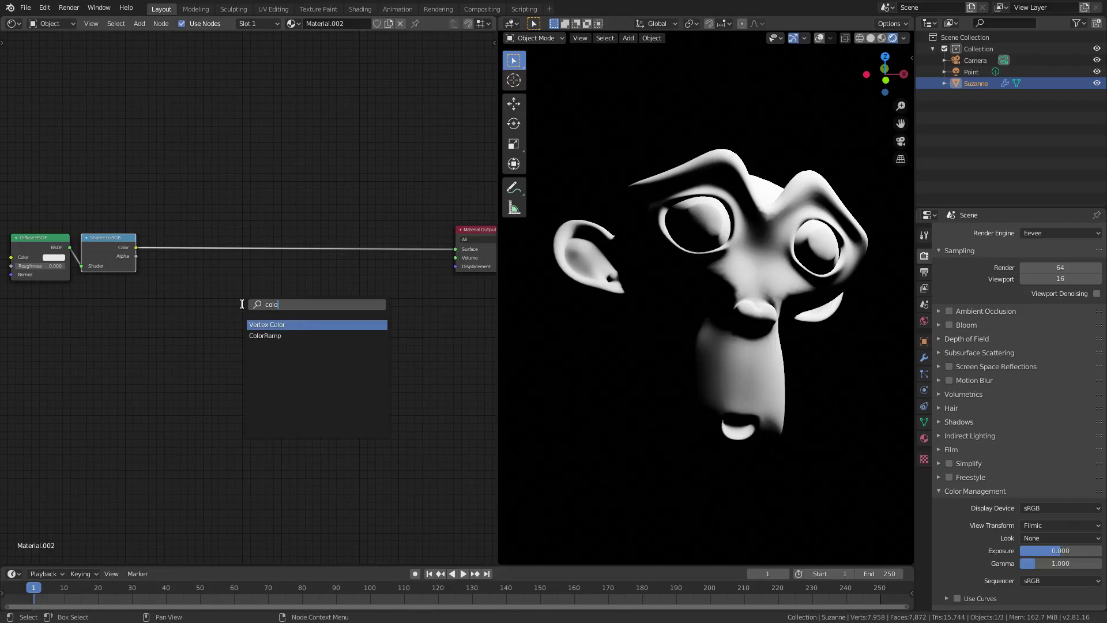
key(Down)
key(Return)
click(242, 305)
key(shift+a)
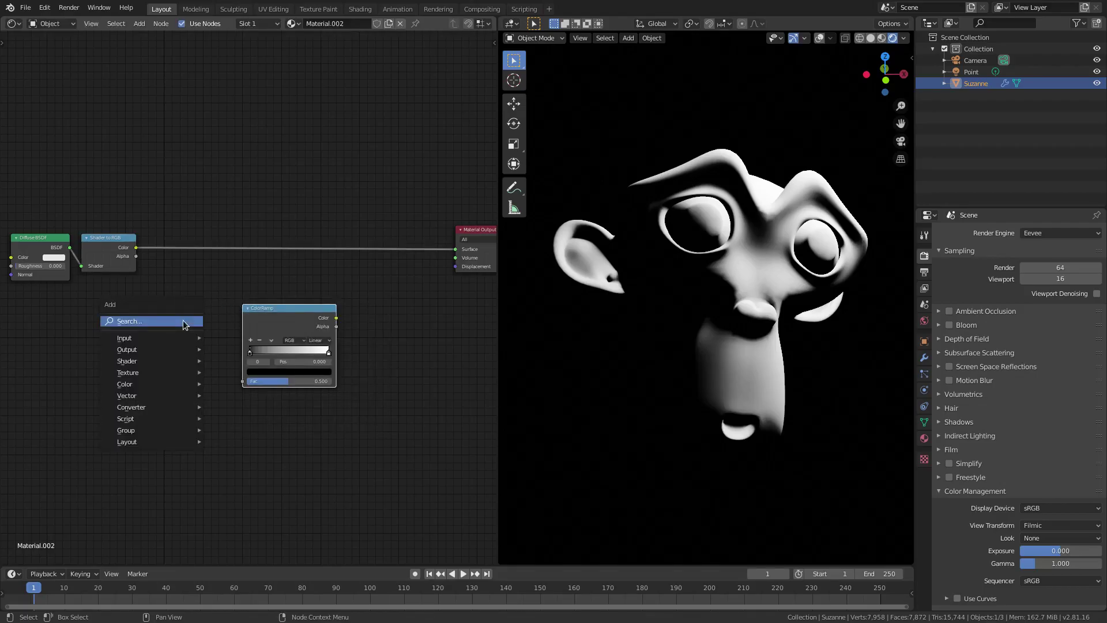
click(182, 321)
text(color)
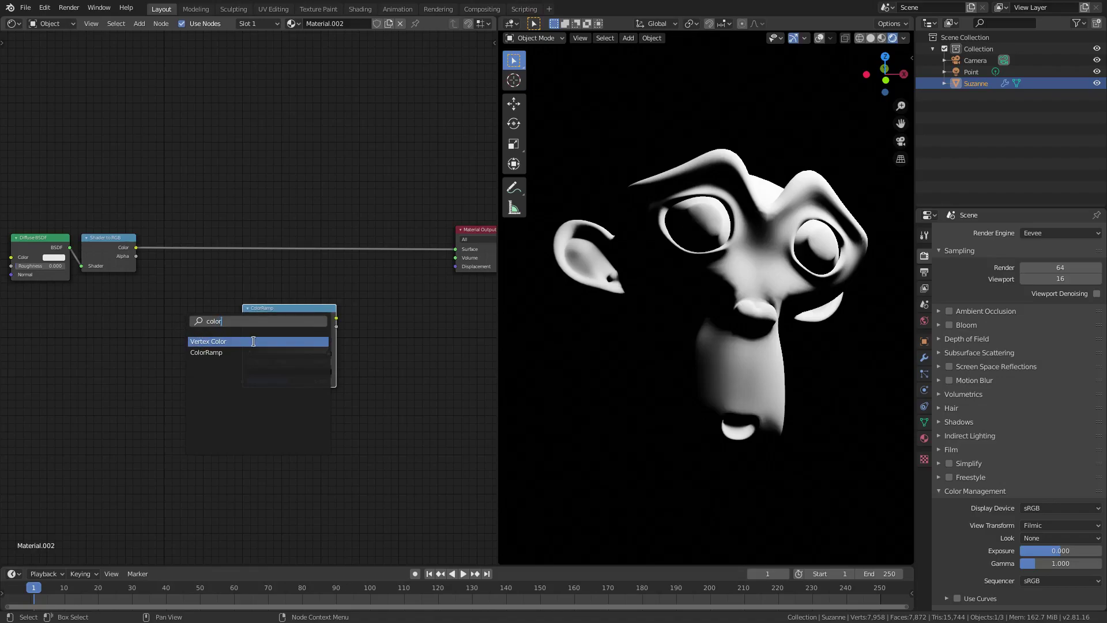
key(Escape)
key(shift+a)
click(148, 332)
text(ramp)
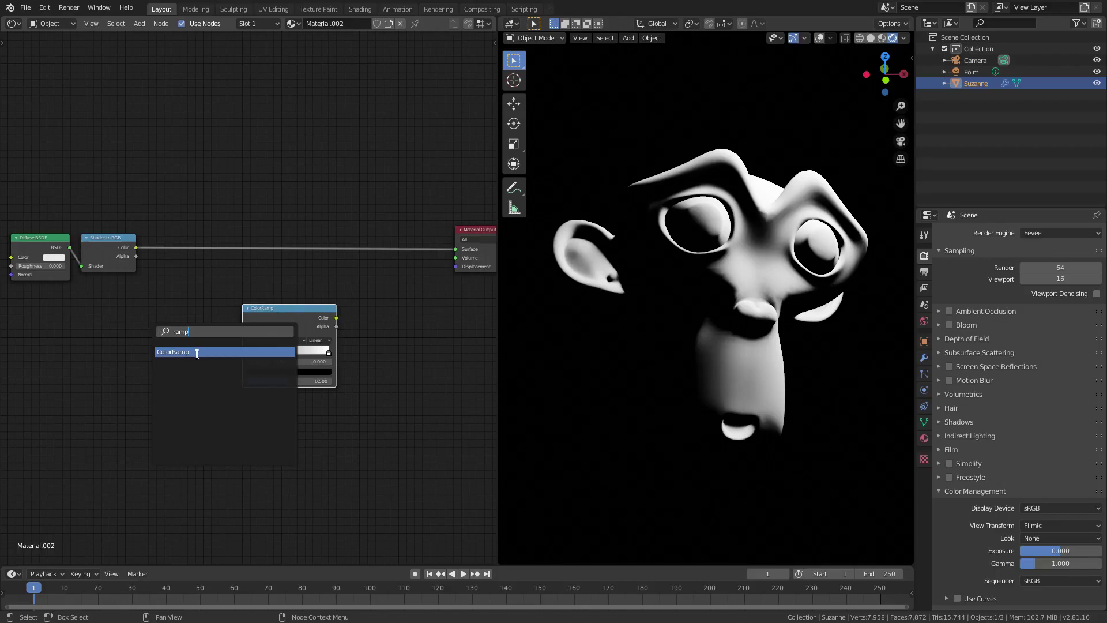
key(Return)
key(Escape)
Insert the ColorRamp node into the link between Shader to RGB and the Material Output
drag(285, 319, 196, 247)
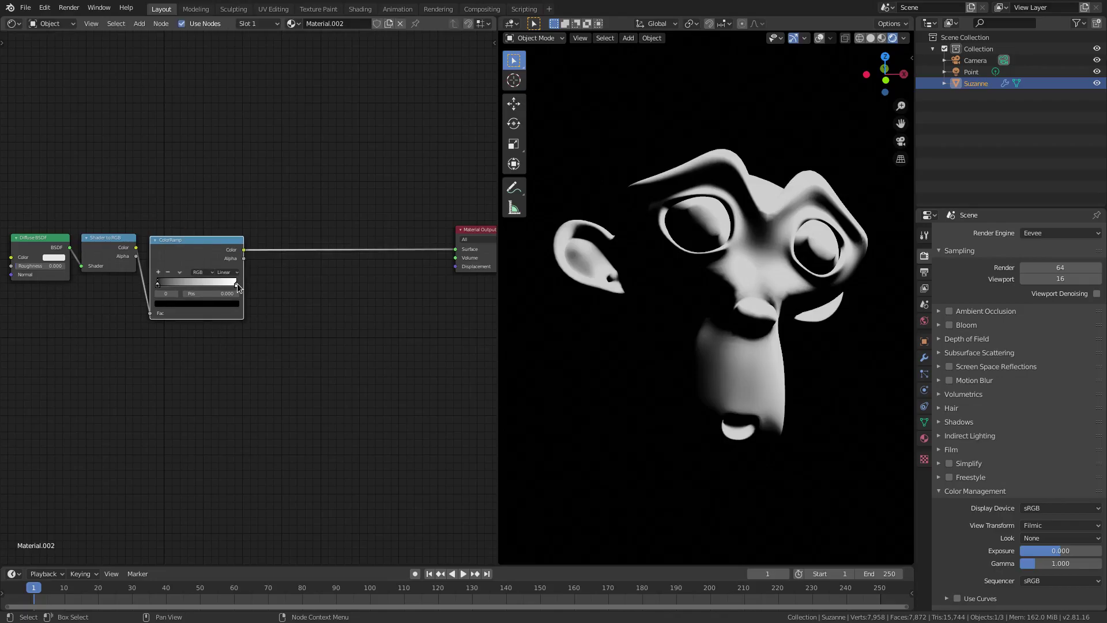
Add a Math node between the ColorRamp and the Material Output and set its operation to Power
key(shift+a)
click(268, 378)
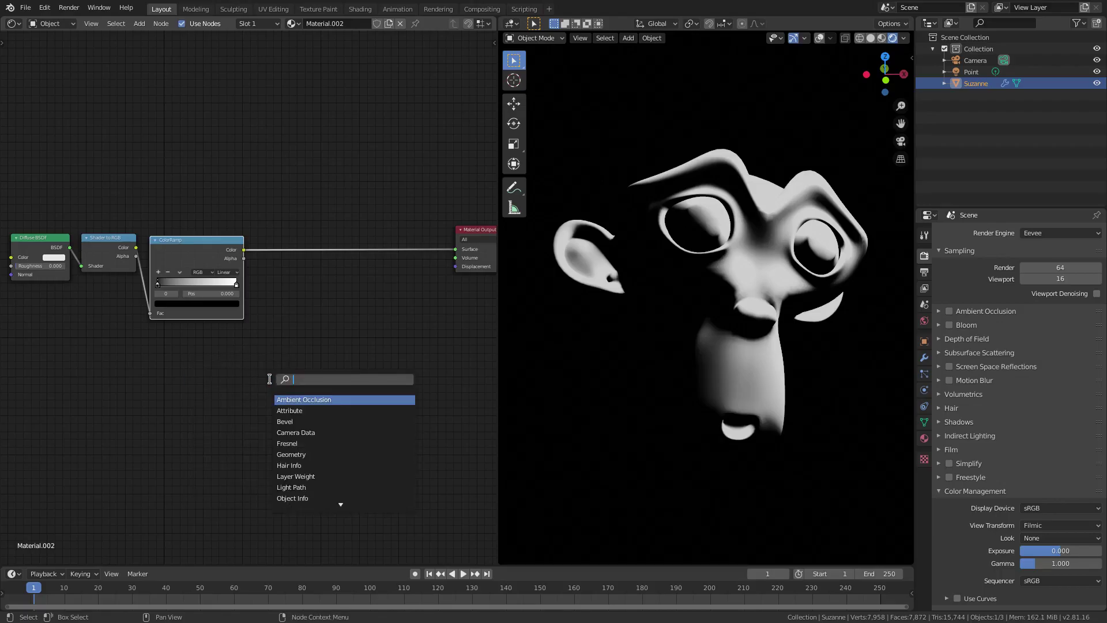
text(add)
key(Return)
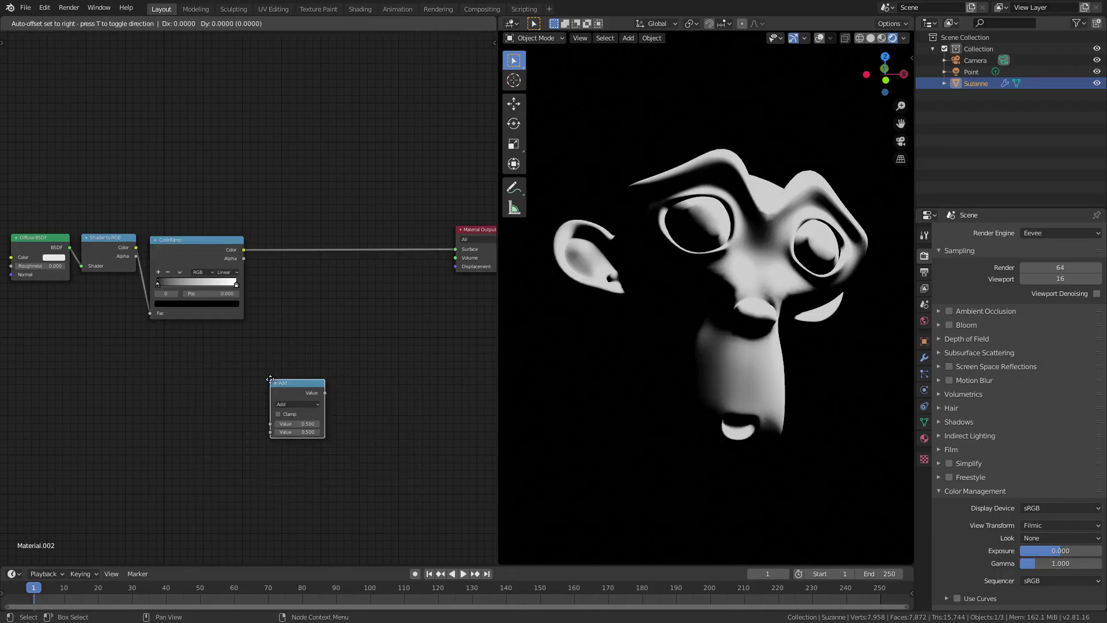
click(281, 304)
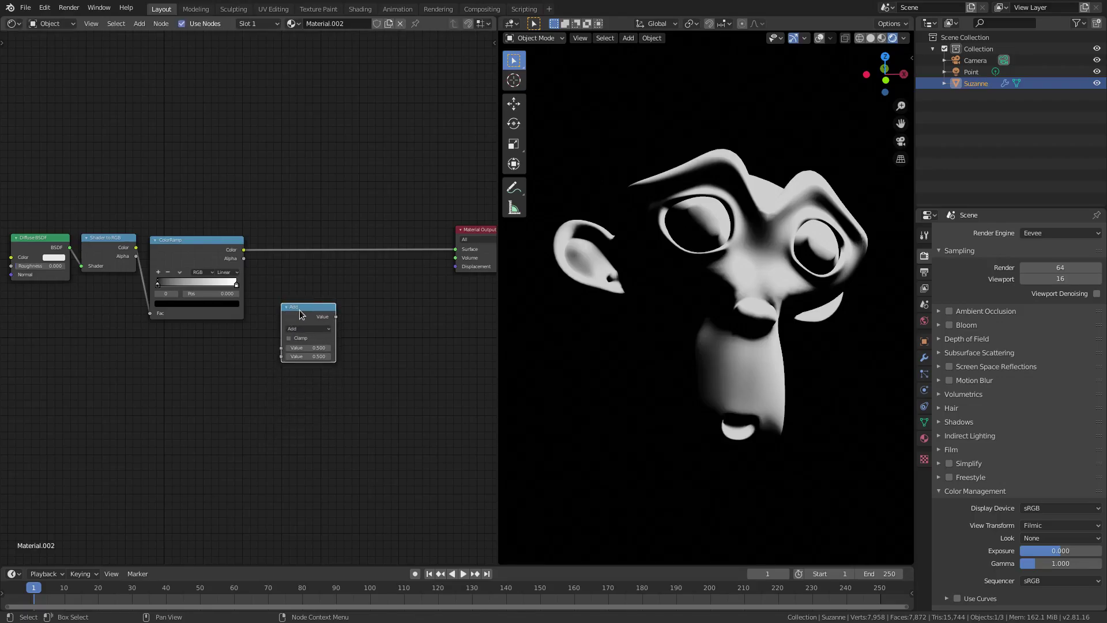
drag(301, 313, 264, 246)
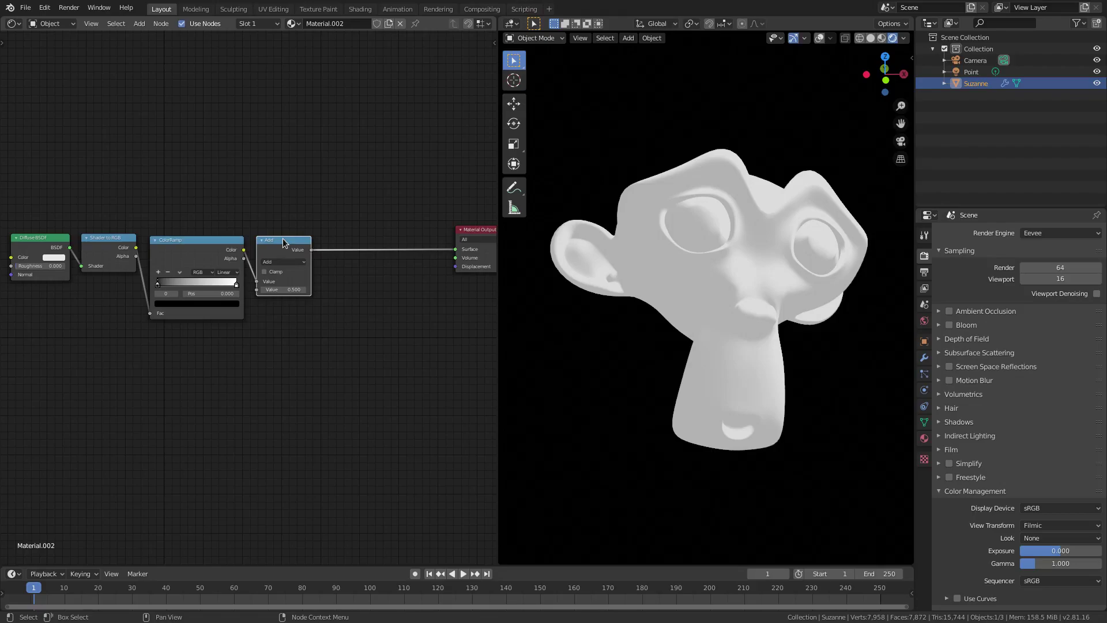
click(286, 263)
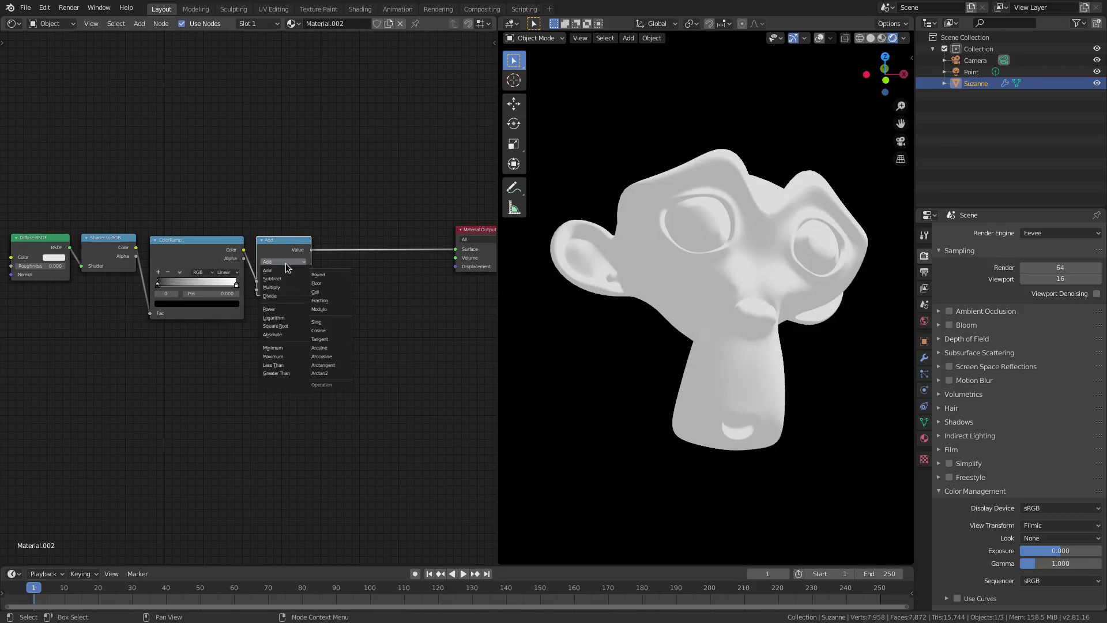
click(285, 309)
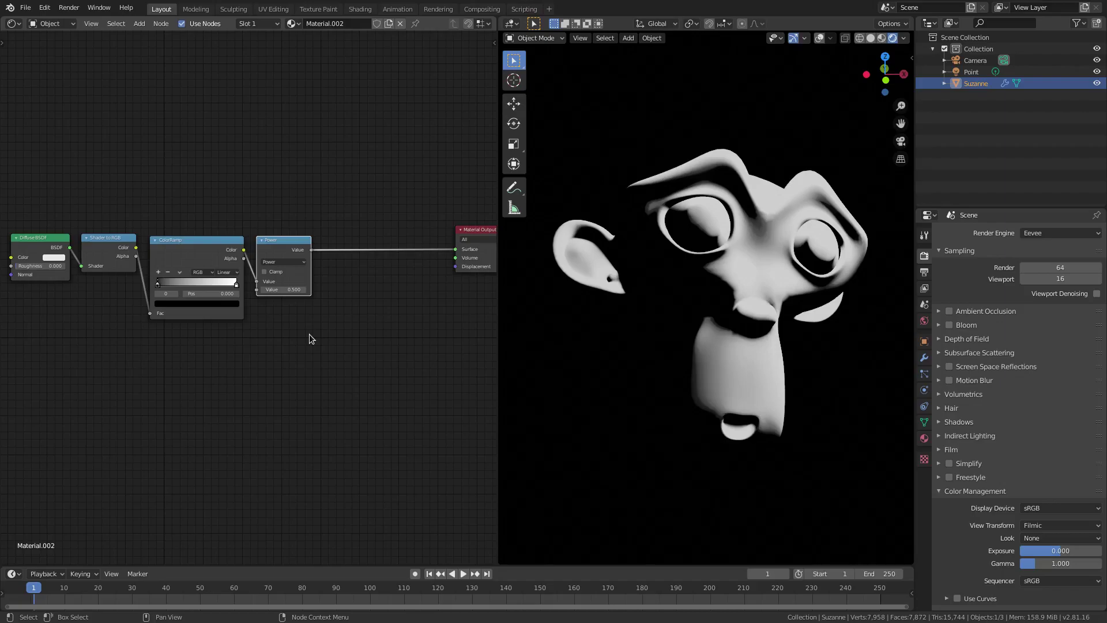
Tidy the row of nodes, leaving a small gap between the ColorRamp and the Power node
scroll(353, 283, up, 1)
drag(291, 247, 286, 247)
drag(197, 250, 192, 249)
drag(298, 246, 294, 244)
drag(55, 241, 60, 242)
click(287, 246)
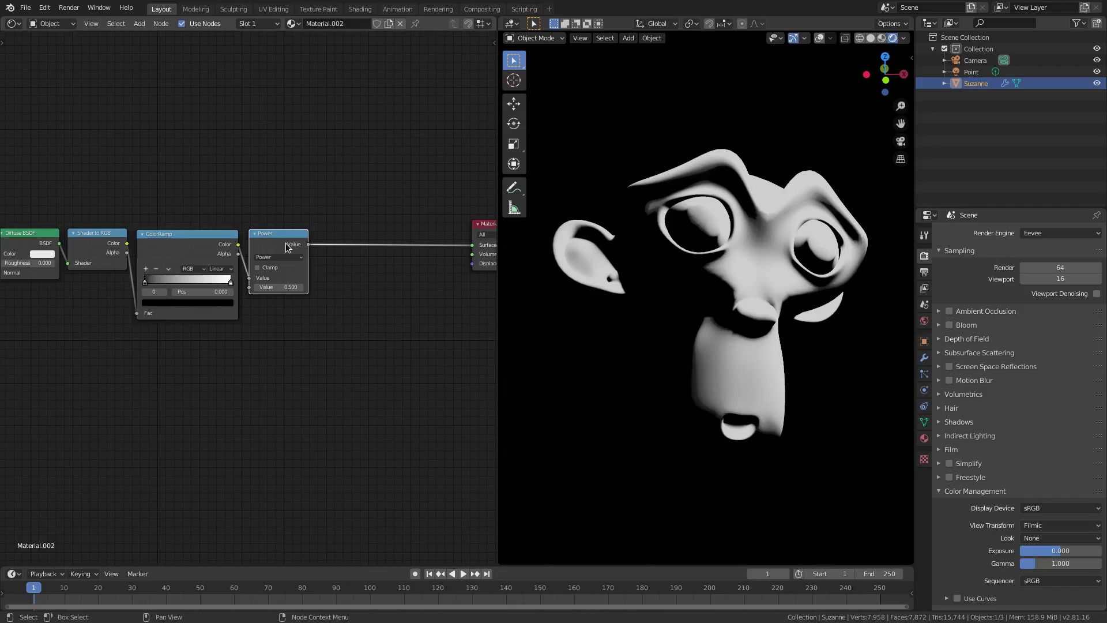
drag(279, 234, 279, 234)
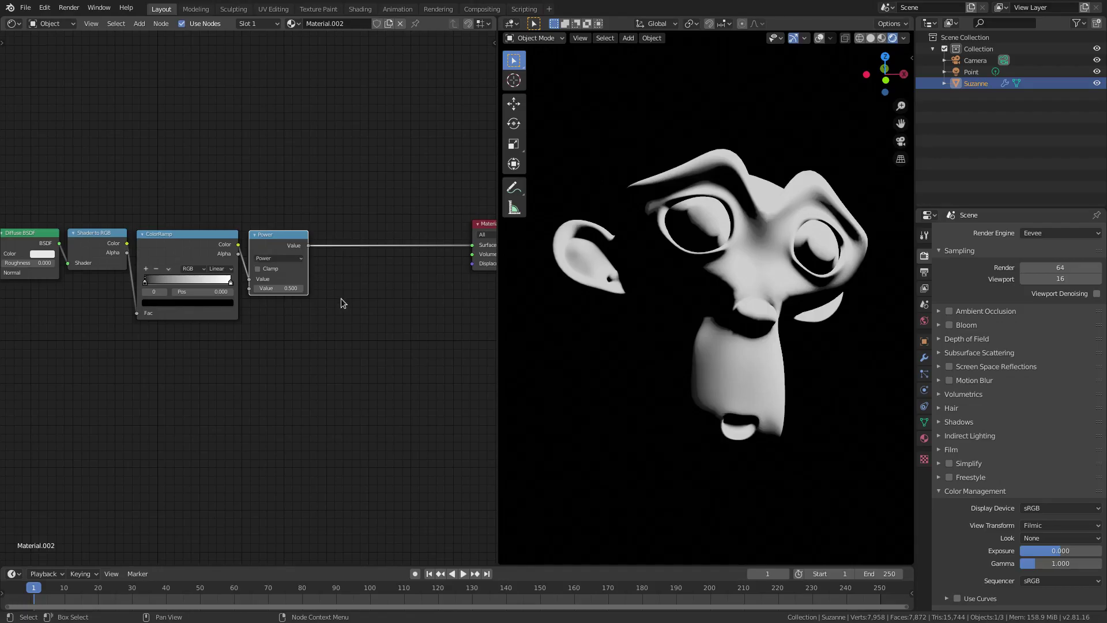
drag(274, 234, 280, 234)
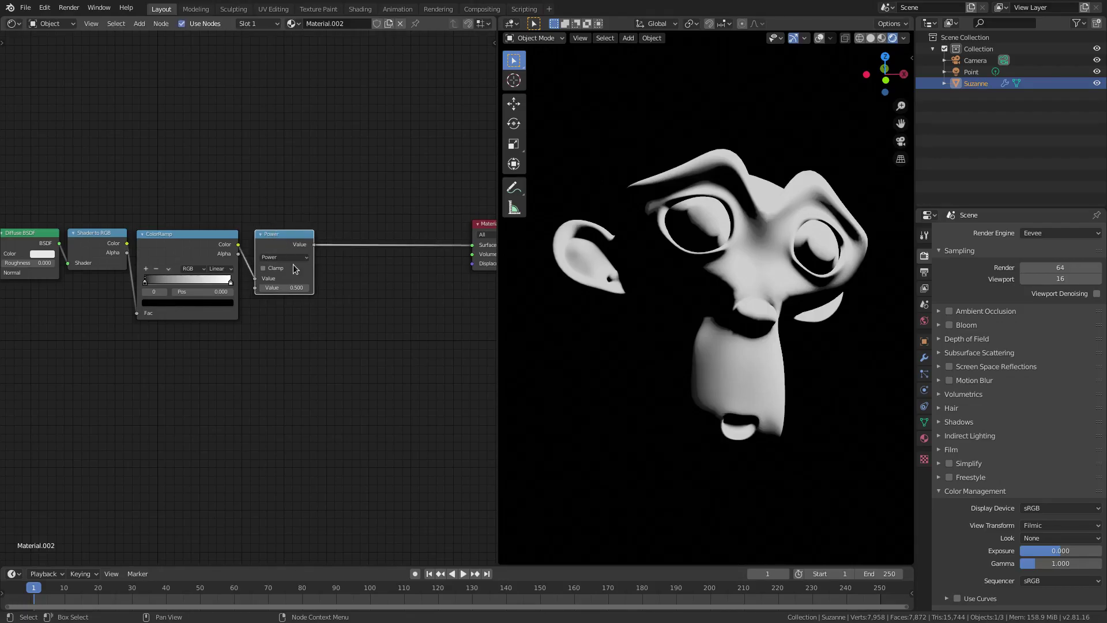
Duplicate the Power node, insert the copy between Power and the Material Output, and set its operation to Greater Than
key(shift+d)
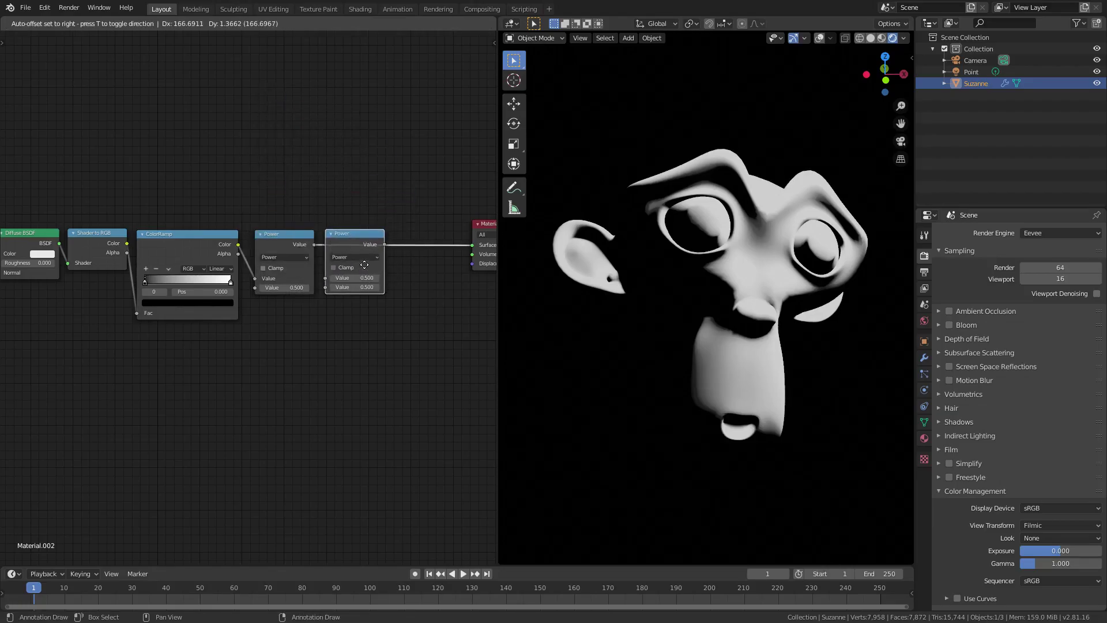
click(365, 266)
drag(373, 243, 349, 242)
click(347, 257)
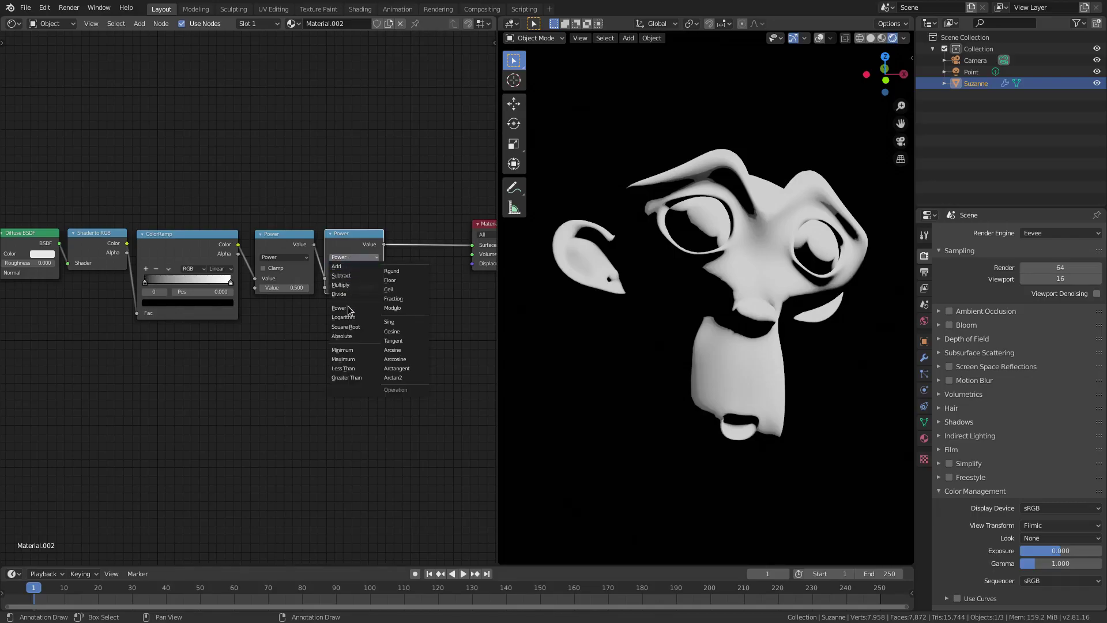
middle_drag(358, 331, 355, 333)
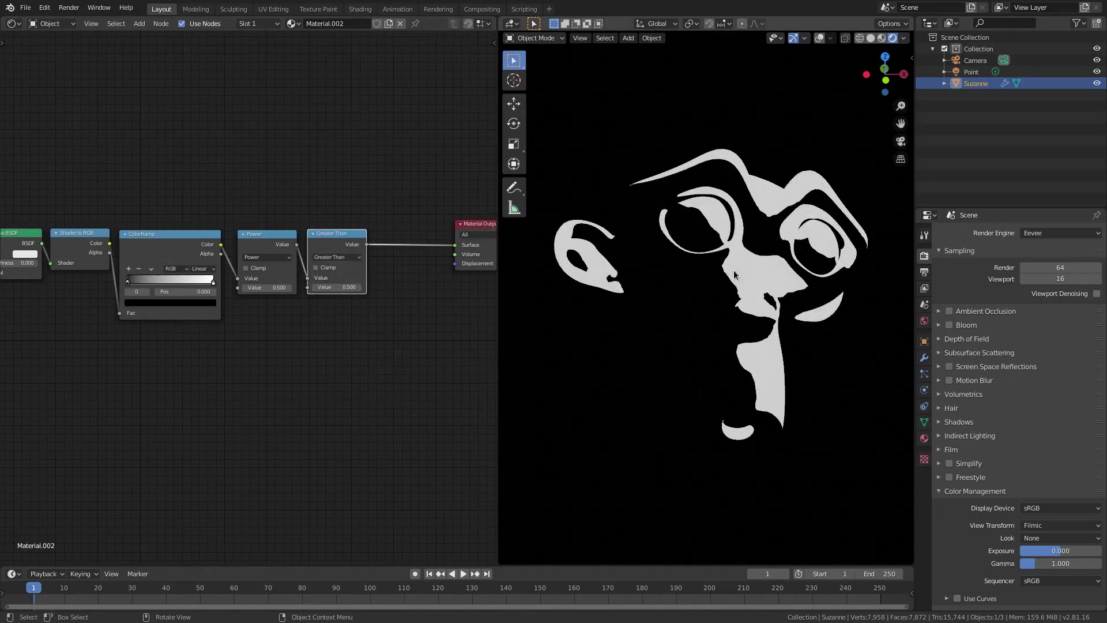
Move the Point light around Suzanne to test the hard-edged shading, and reselect Suzanne
click(970, 71)
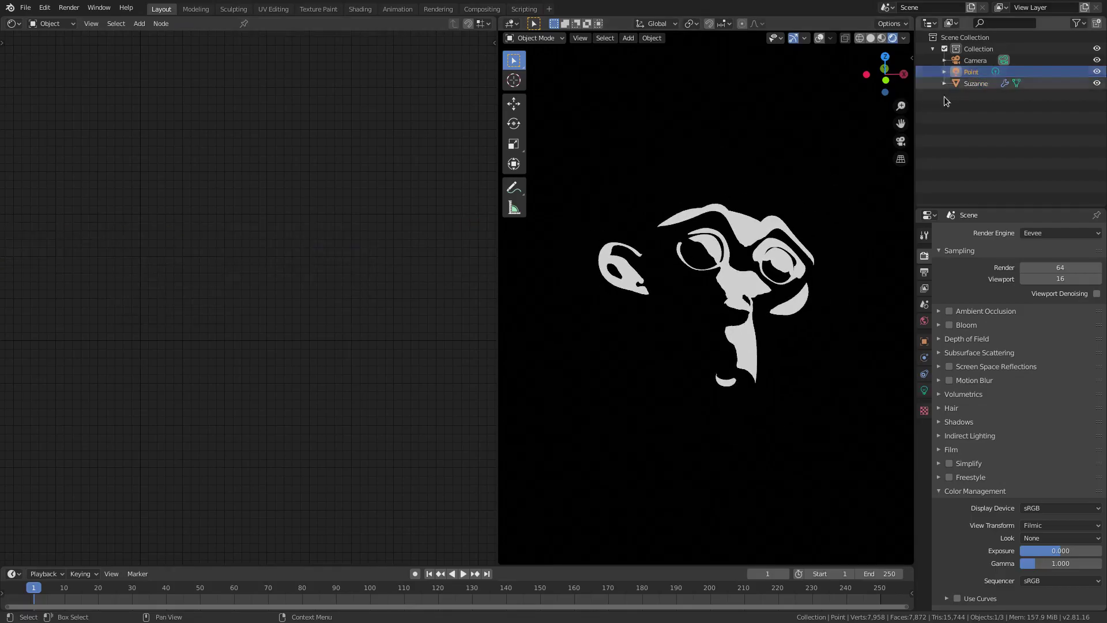
scroll(786, 294, down, 1)
key(g)
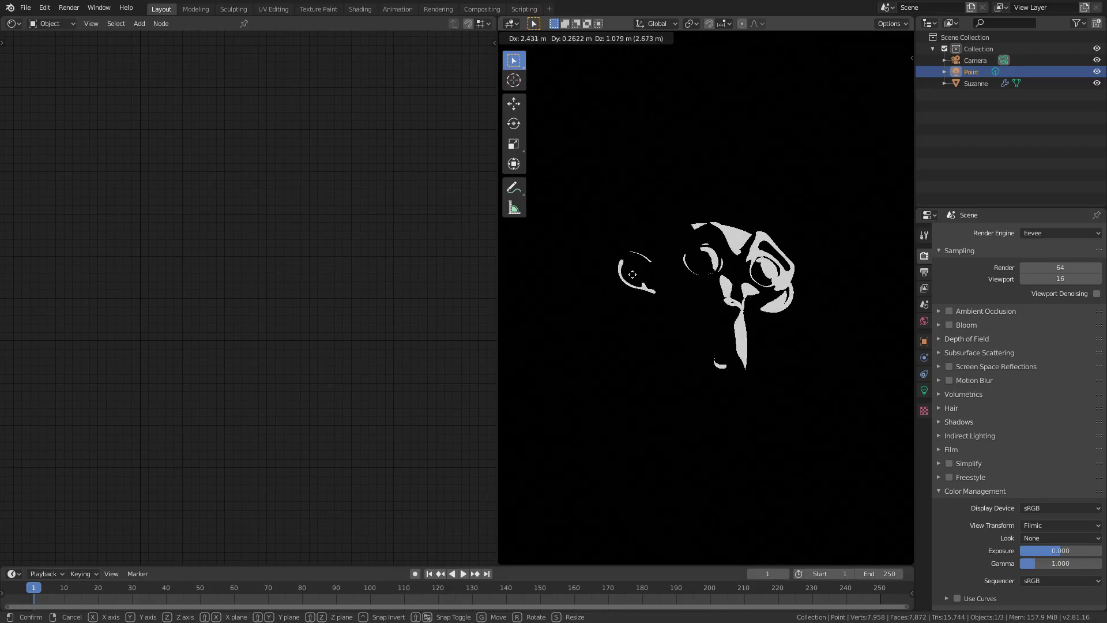
click(881, 355)
key(g)
click(747, 309)
click(738, 304)
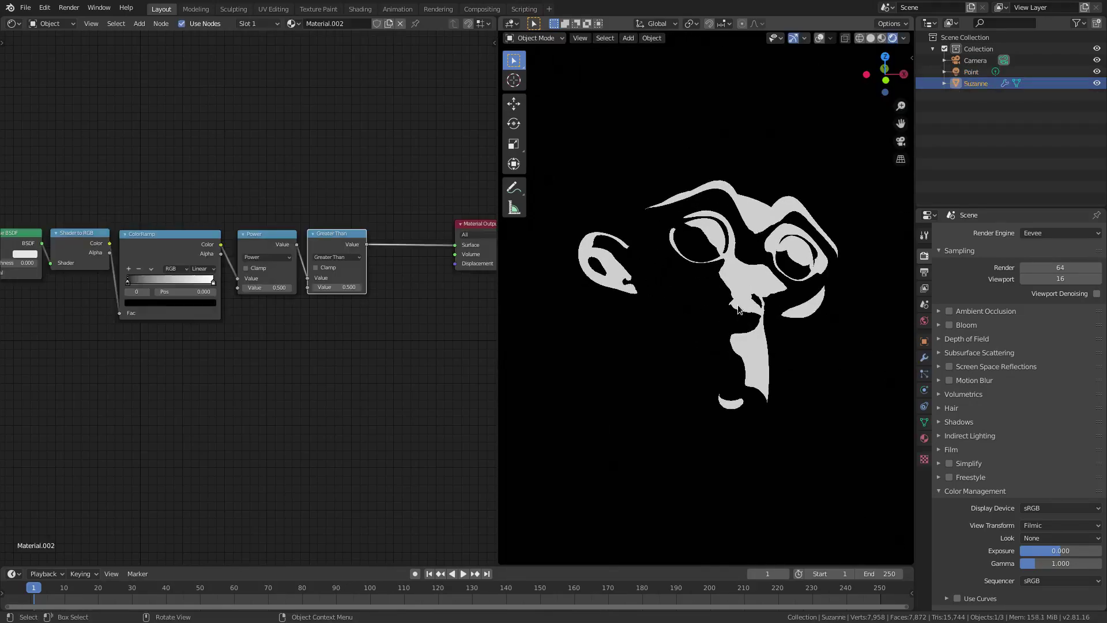
scroll(740, 311, up, 3)
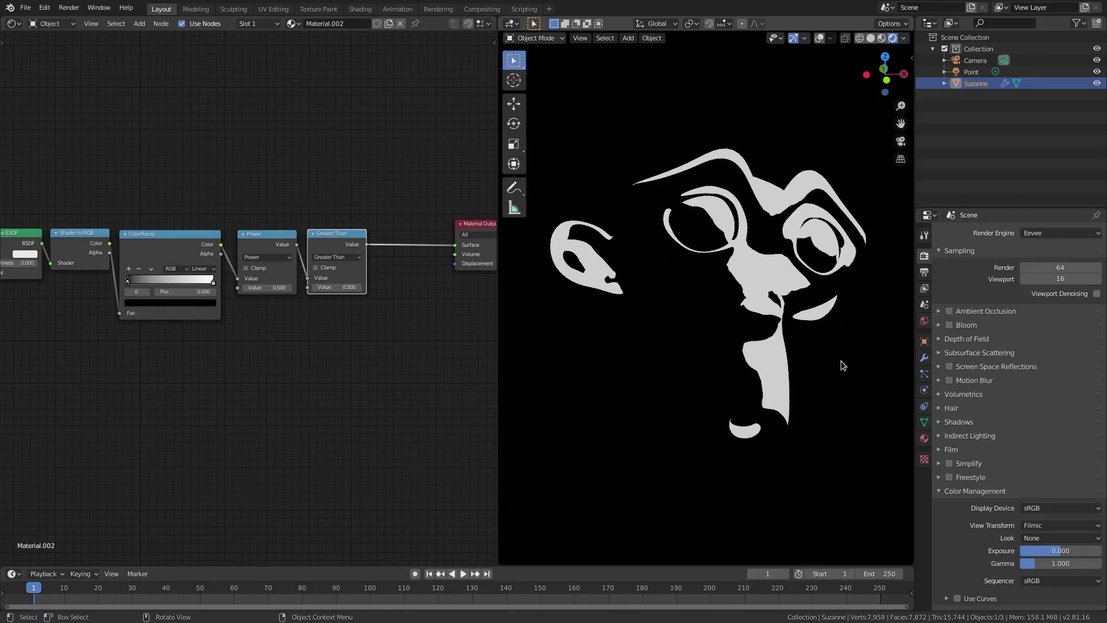
Insert an Emission node between Greater Than and the Material Output, and align the output node with the row
middle_drag(392, 341, 350, 339)
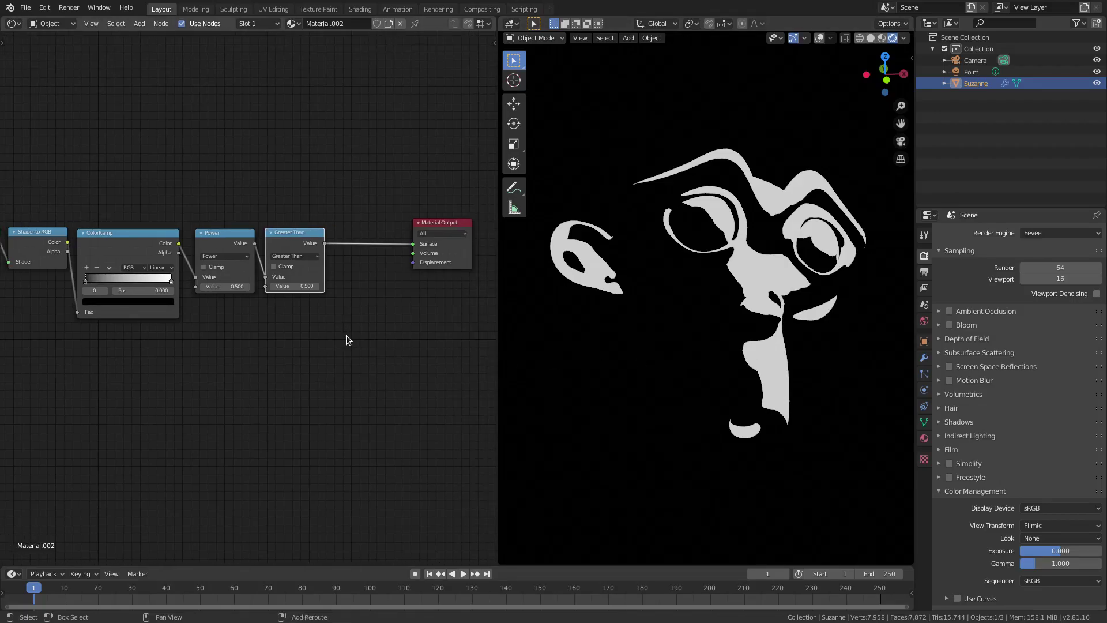
key(shift+a)
click(348, 338)
text(emission)
key(Return)
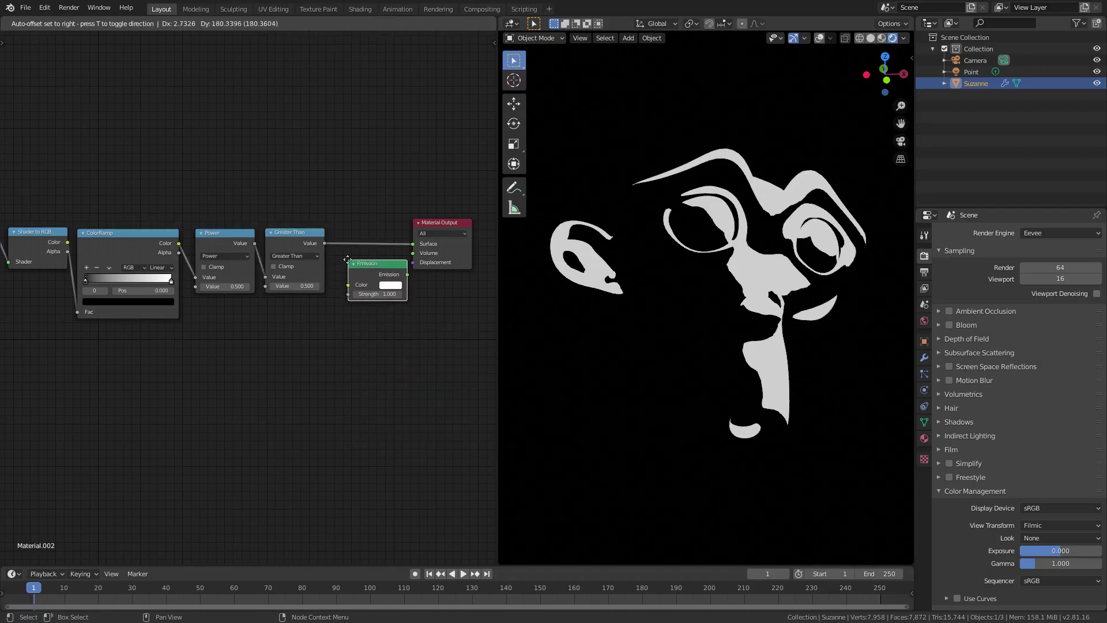
click(368, 236)
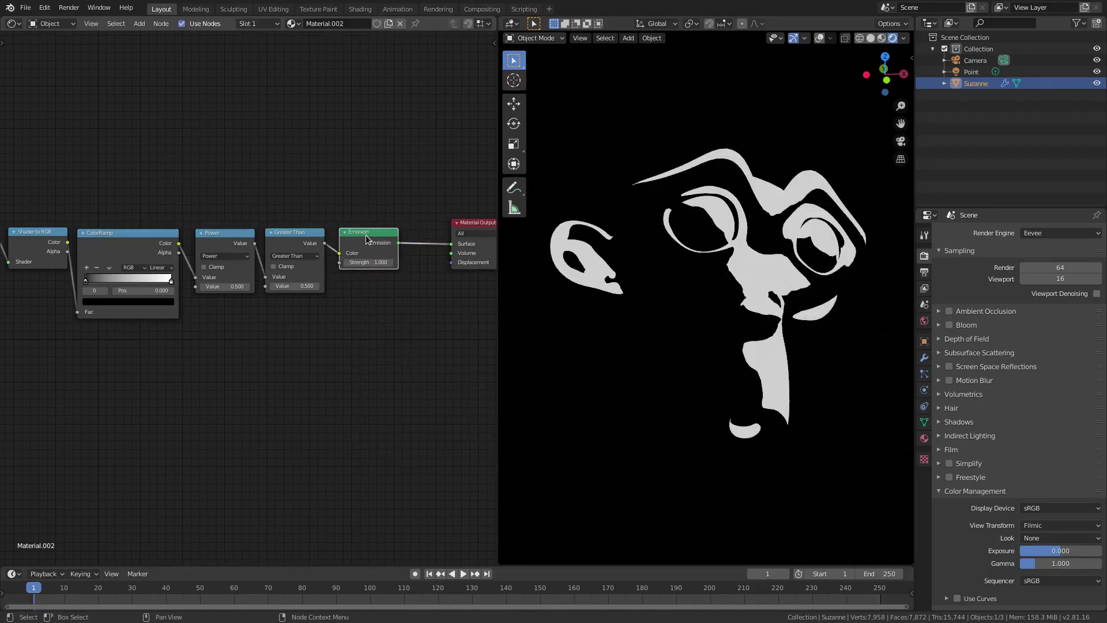
drag(466, 223, 434, 233)
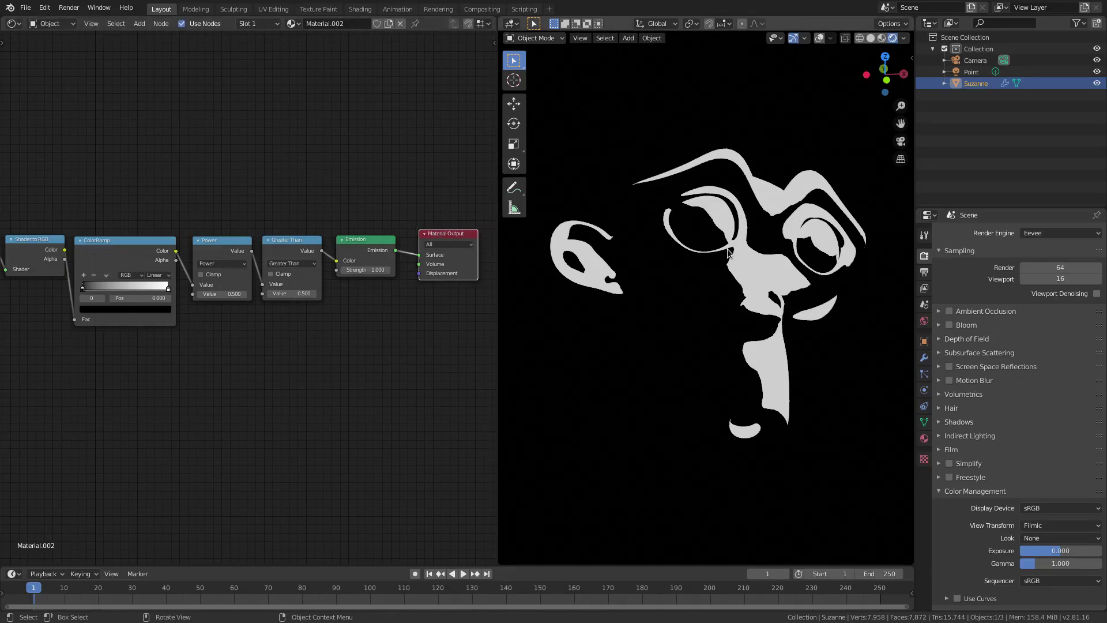
Add an Image Texture node directly below the ColorRamp
middle_drag(248, 384, 328, 379)
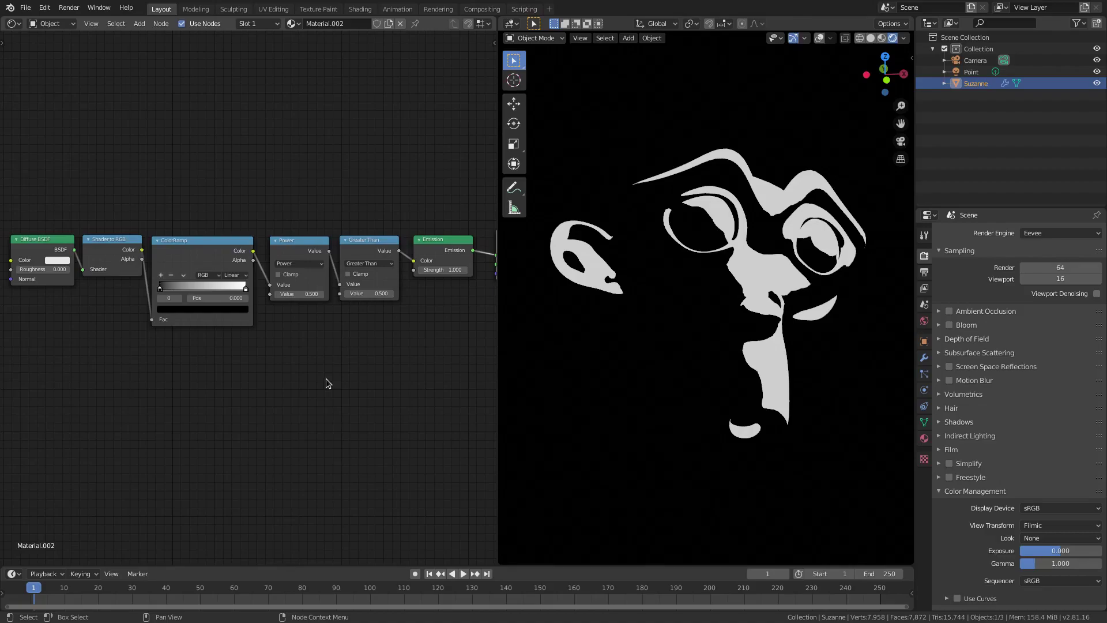
key(shift+a)
click(326, 378)
text(image)
key(Return)
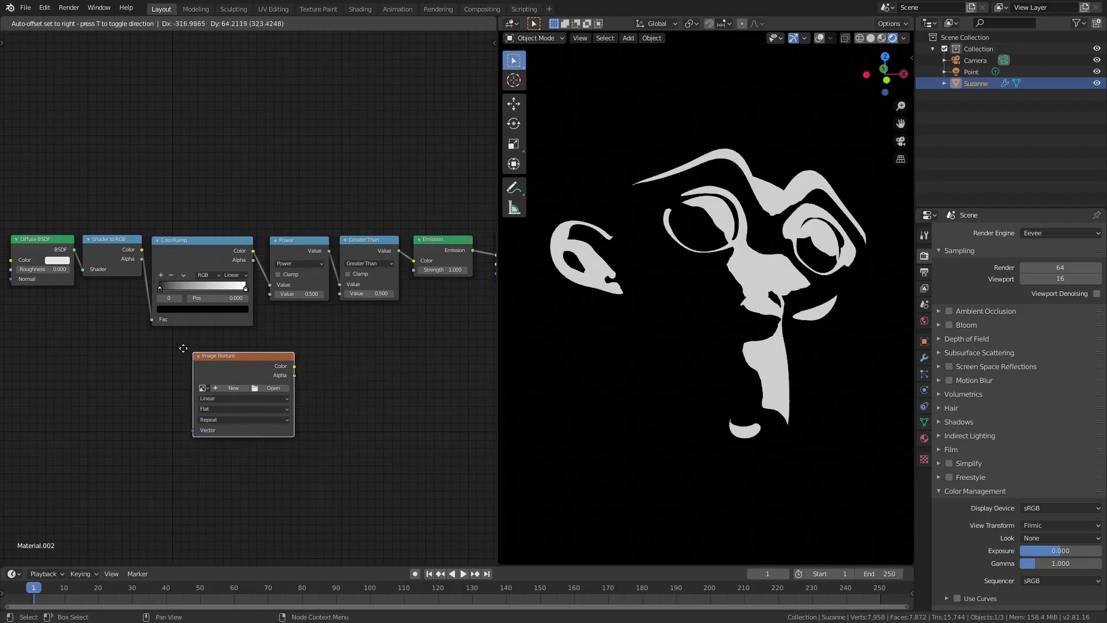
click(151, 340)
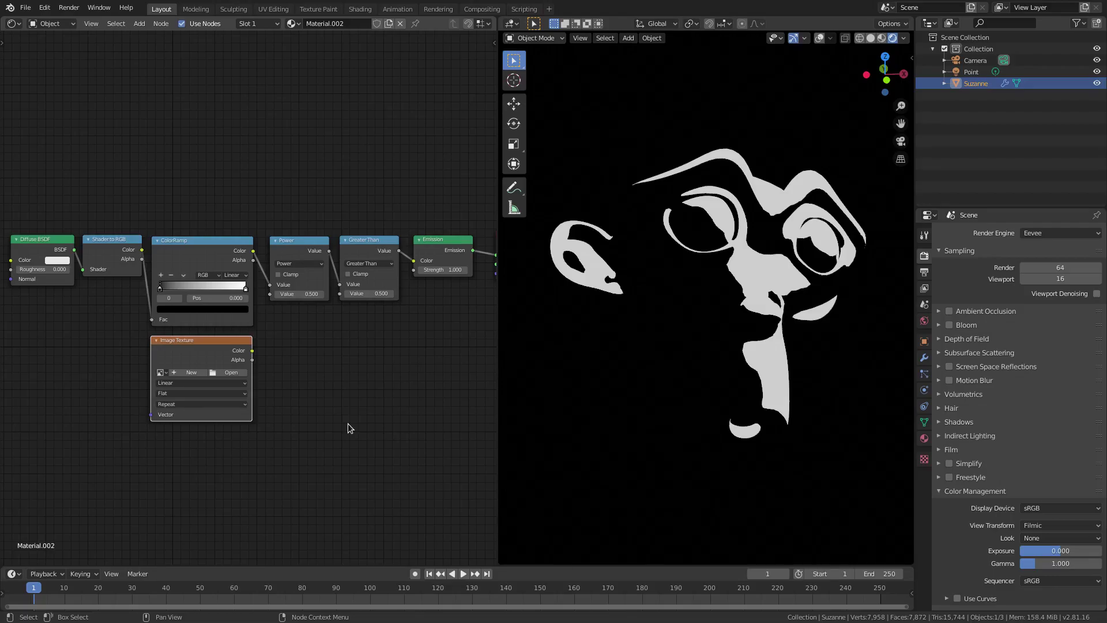
Load the Dark-Halftone-Screen-Small.png image from the Halftone folder and connect its Color to the second Value input of Power
click(230, 373)
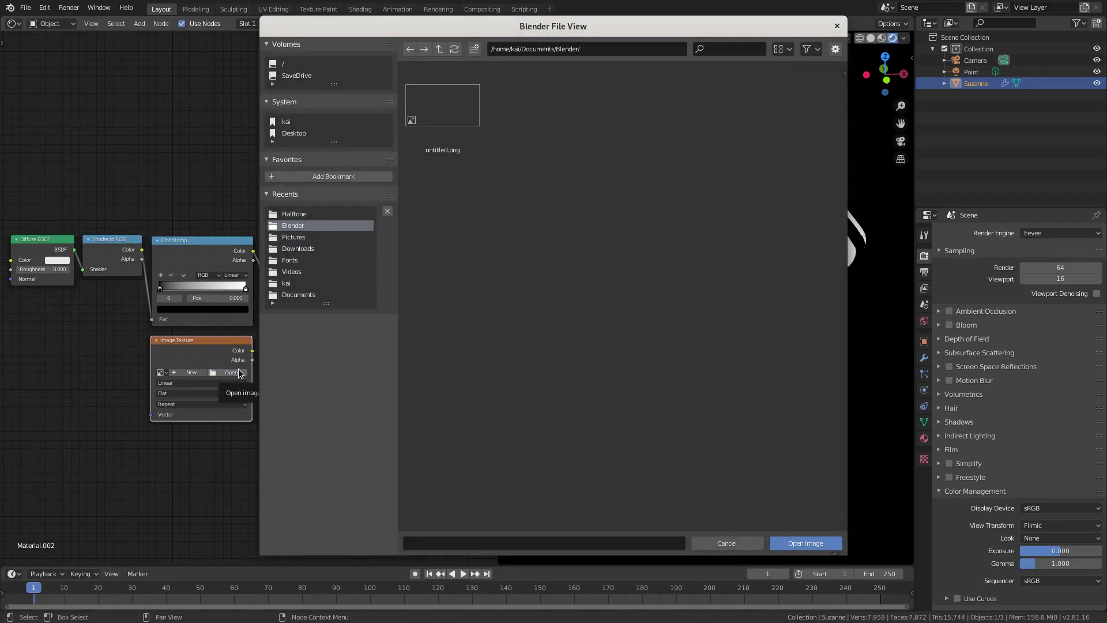
click(295, 215)
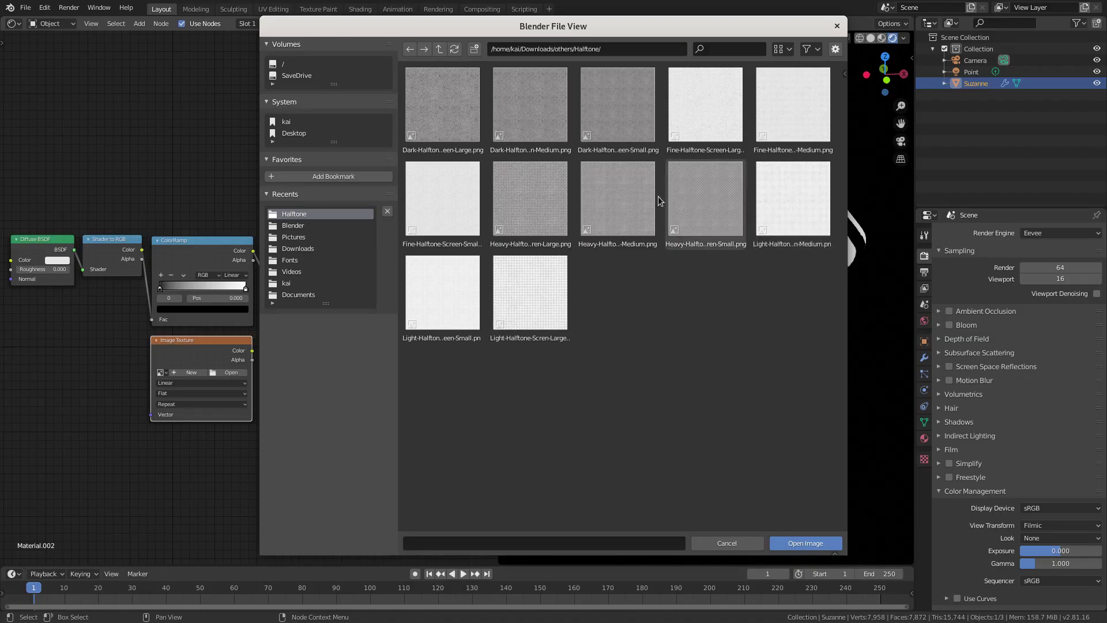
click(610, 115)
click(804, 543)
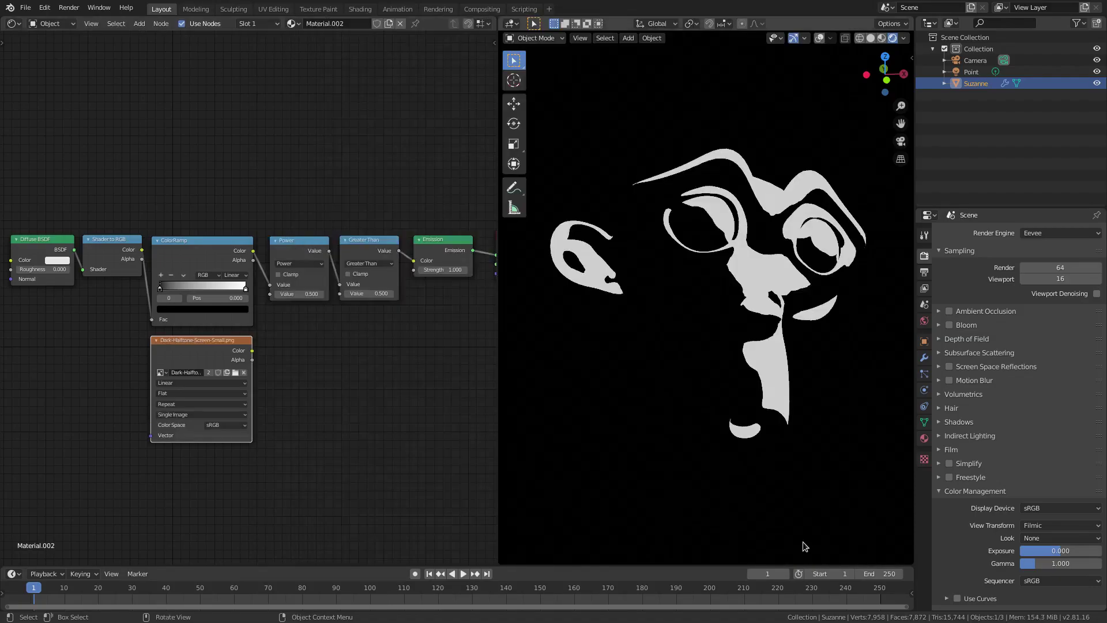
scroll(334, 382, up, 1)
middle_drag(336, 382, 381, 385)
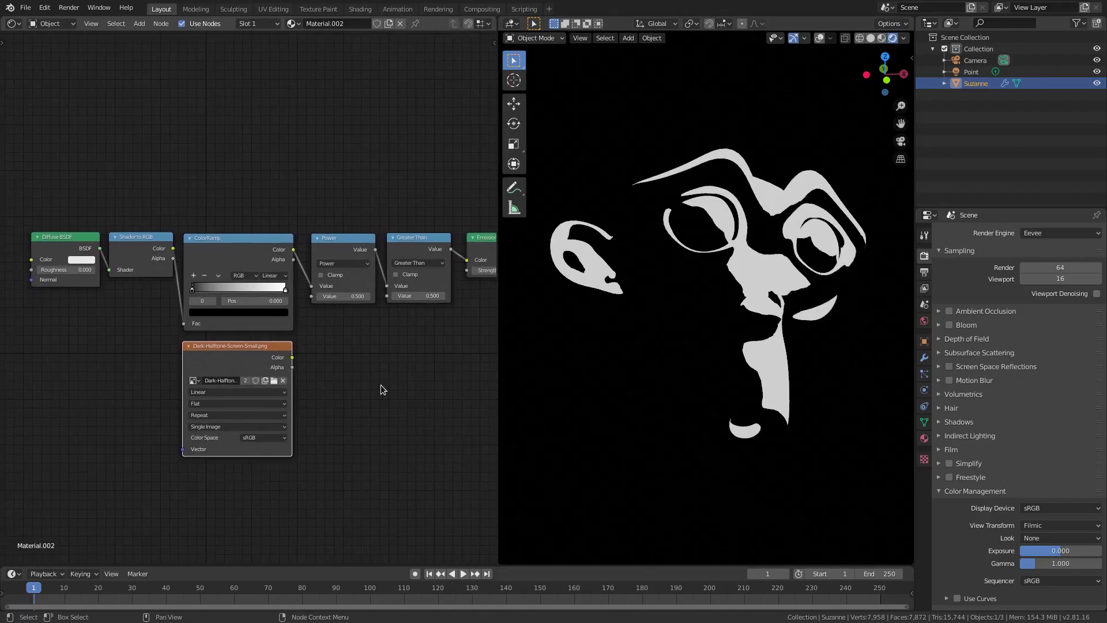
mouse_move(292, 358)
mouse_down()
mouse_move(311, 330)
mouse_move(312, 295)
mouse_up()
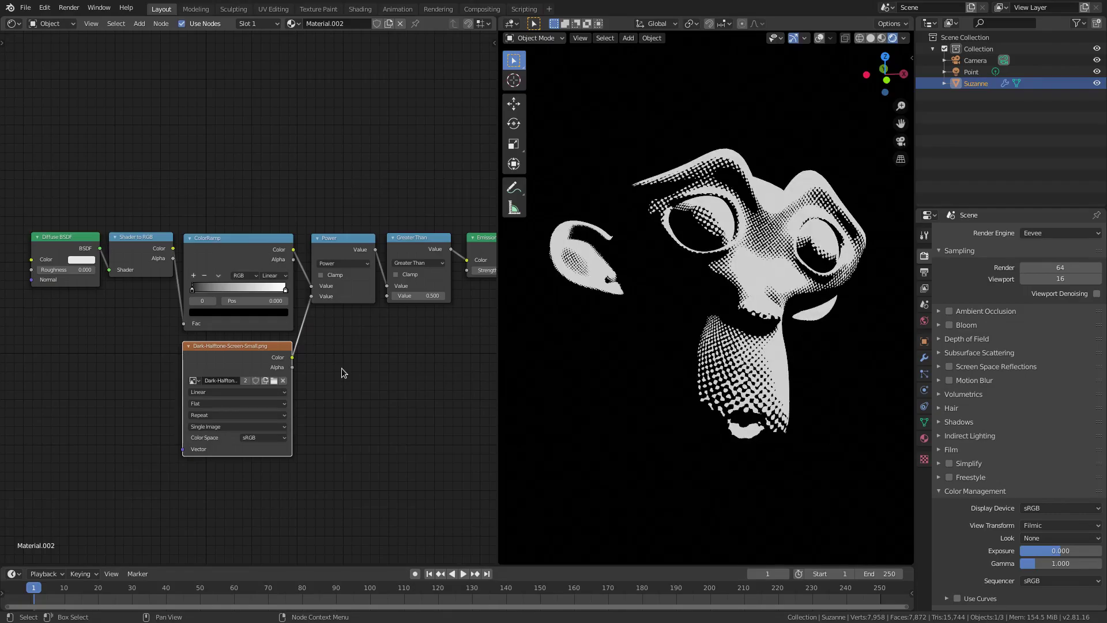
Move the Point light to a new position around Suzanne and examine the halftone shading up close
middle_drag(769, 429, 701, 336)
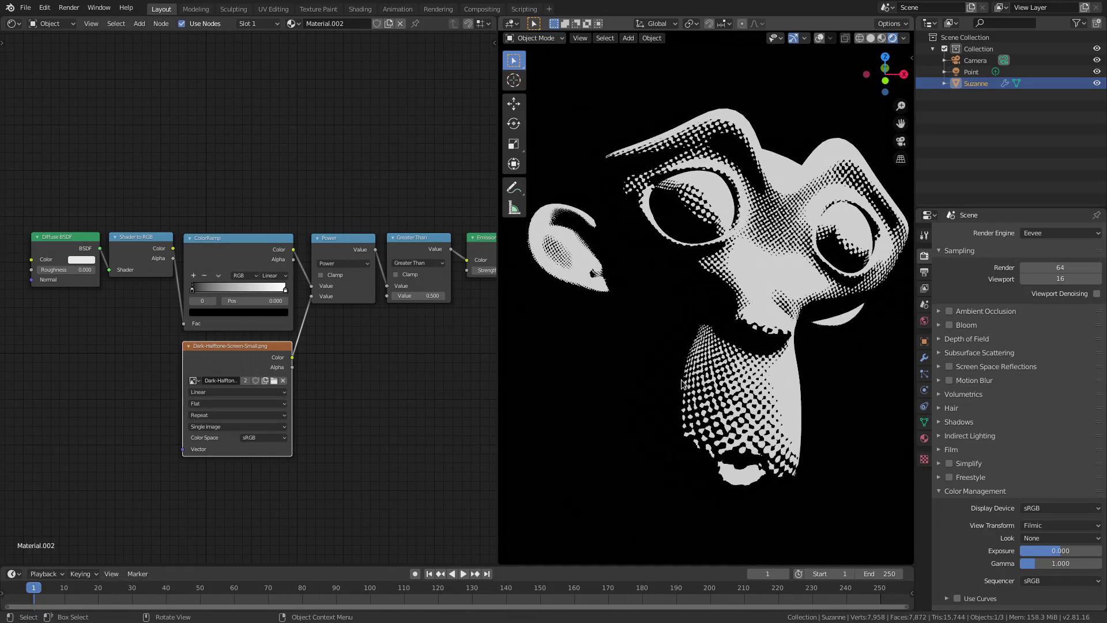
scroll(686, 385, down, 2)
click(987, 69)
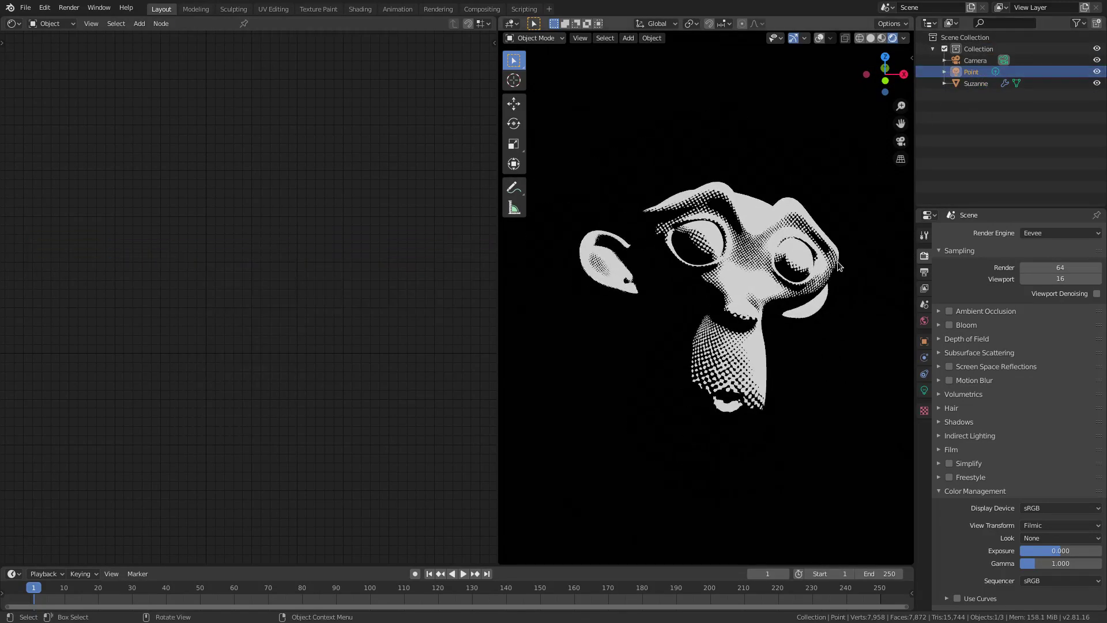
key(g)
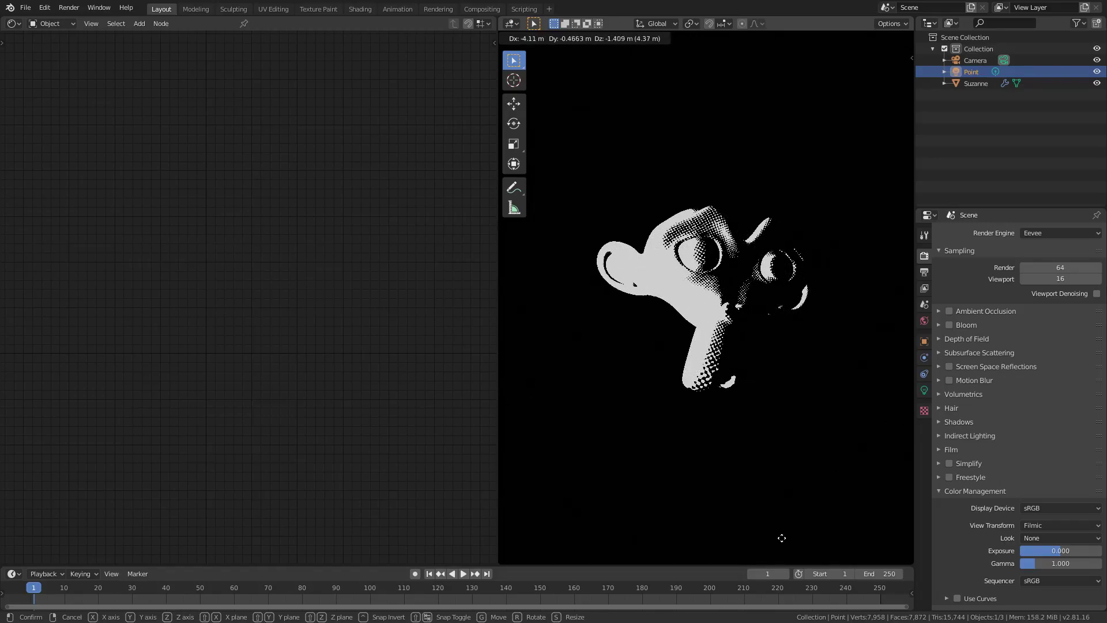
click(850, 287)
scroll(761, 216, up, 6)
shift+middle_drag(761, 215, 669, 222)
scroll(669, 222, up, 4)
scroll(857, 321, down, 6)
middle_drag(797, 455, 788, 449)
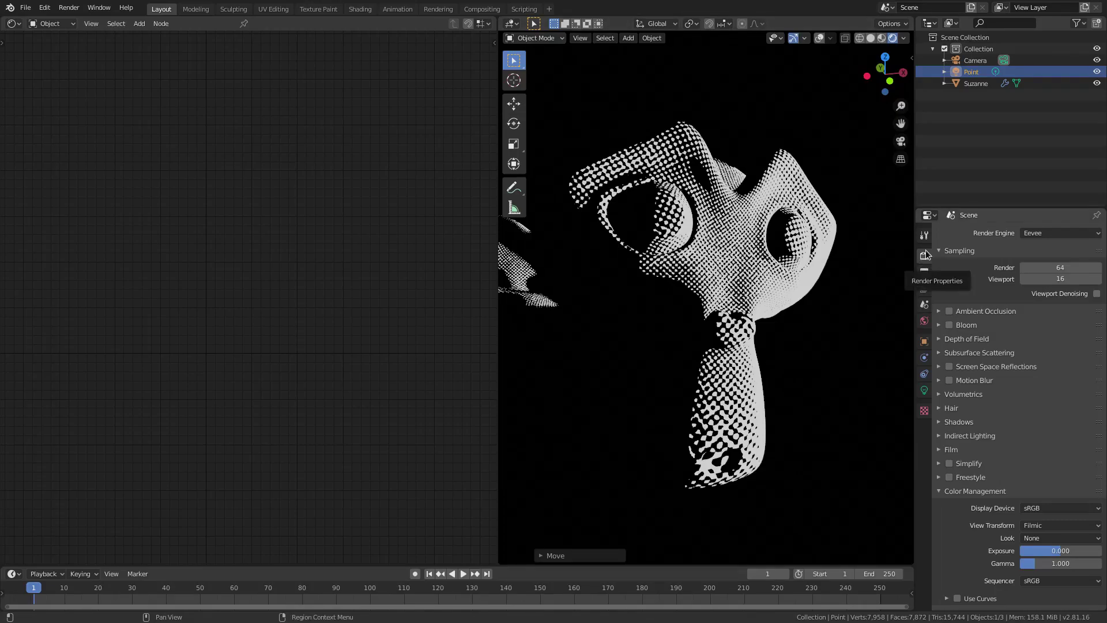
Set the scene's color management view transform to Standard
click(955, 492)
click(955, 493)
click(1055, 525)
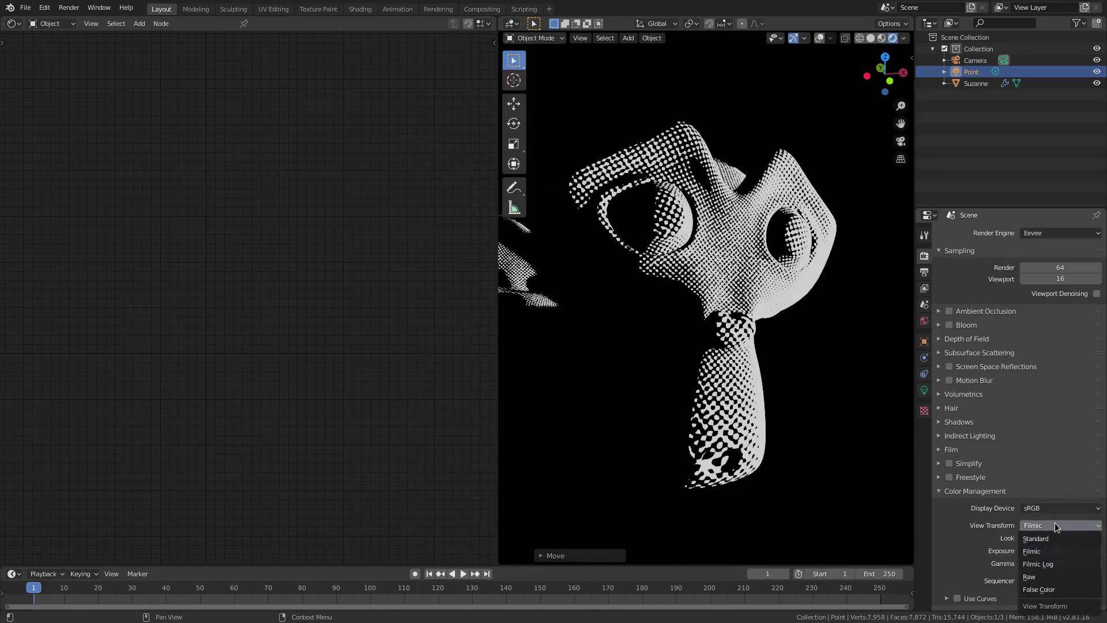
click(1045, 539)
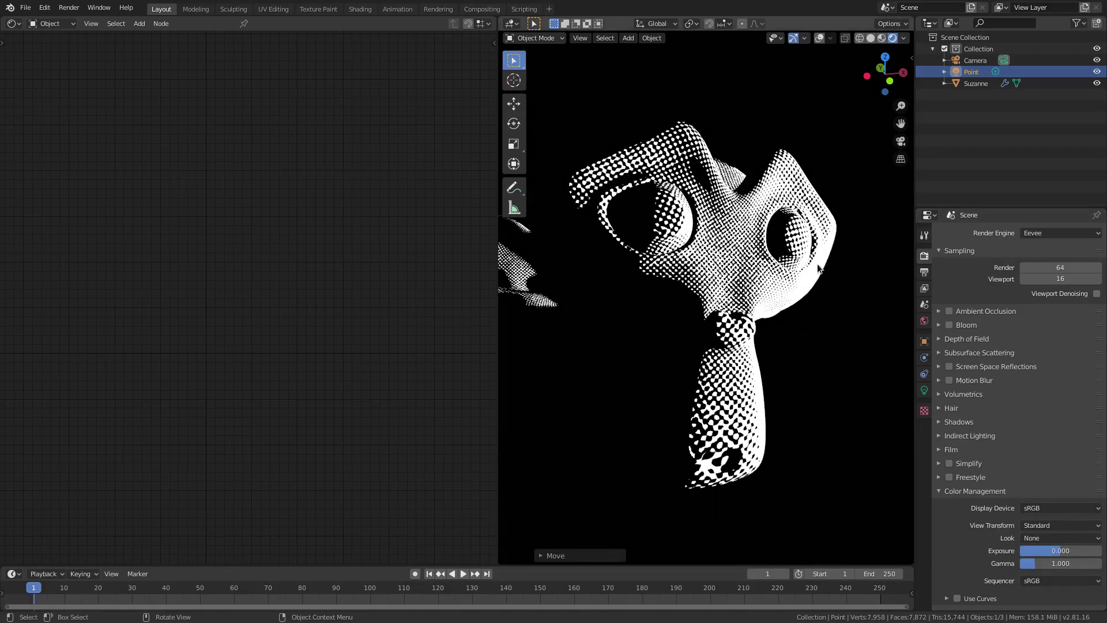
Compare the Filmic view transform with Standard on the halftone dots, return to Standard, and reselect Suzanne
scroll(817, 268, up, 5)
click(1055, 524)
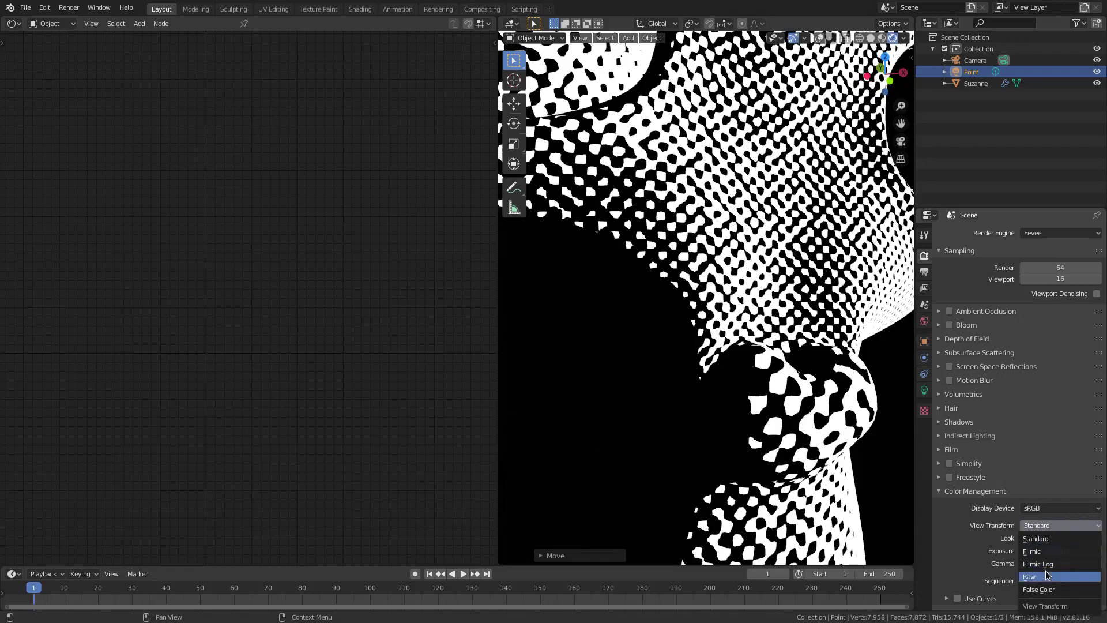
click(1044, 551)
click(1049, 523)
click(1050, 540)
scroll(795, 346, down, 6)
click(720, 259)
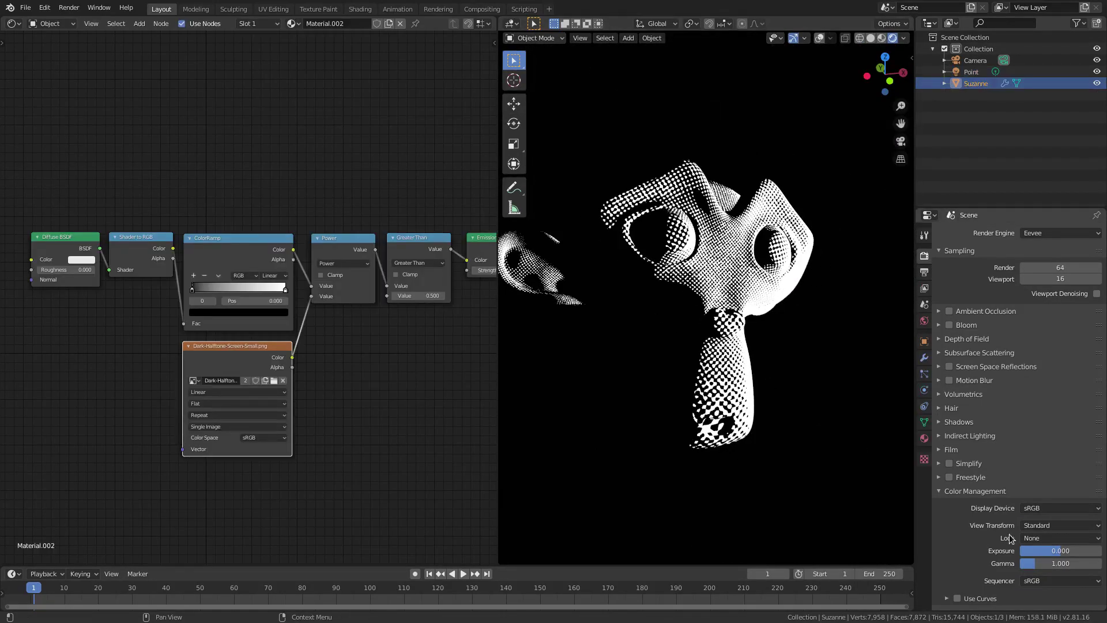
middle_drag(766, 324, 710, 313)
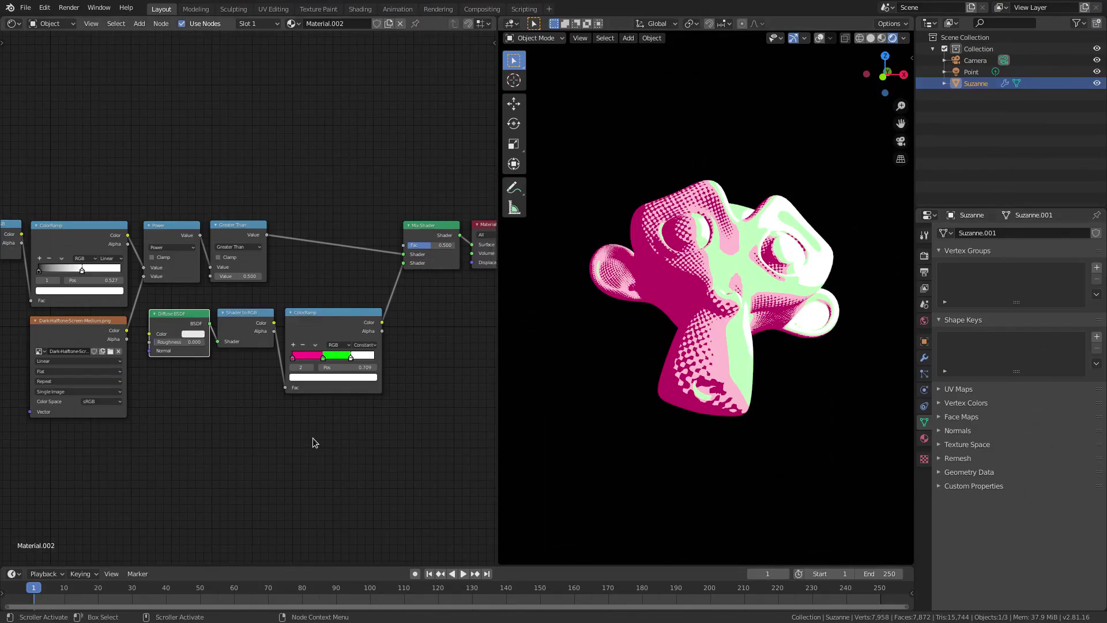
Examine the two-branch node tree, from the halftone nodes and the pink, green and white ColorRamp to the Mix Shader
middle_drag(261, 429, 366, 447)
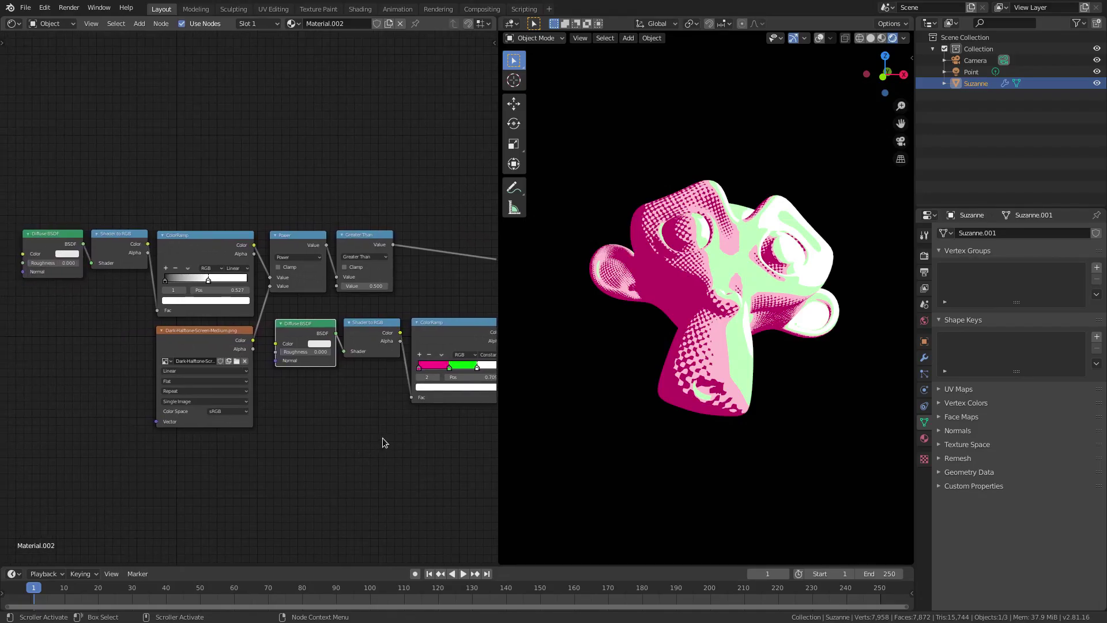
middle_drag(403, 437, 311, 437)
scroll(248, 381, up, 1)
middle_drag(213, 313, 298, 325)
middle_drag(338, 258, 441, 260)
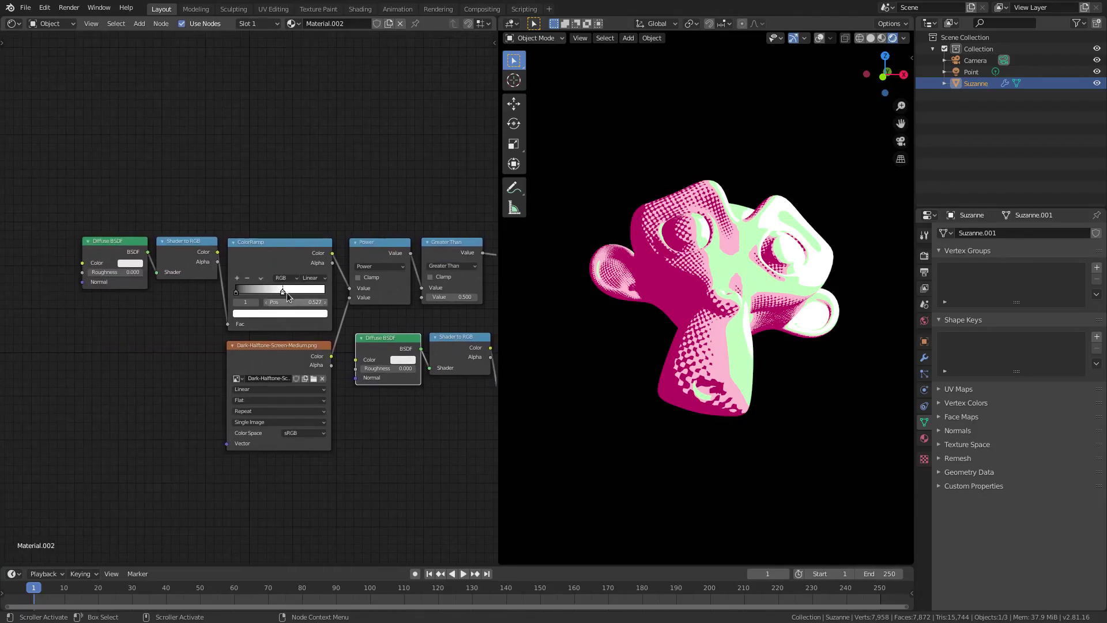
middle_drag(381, 383, 197, 413)
scroll(459, 354, up, 1)
middle_drag(459, 354, 406, 351)
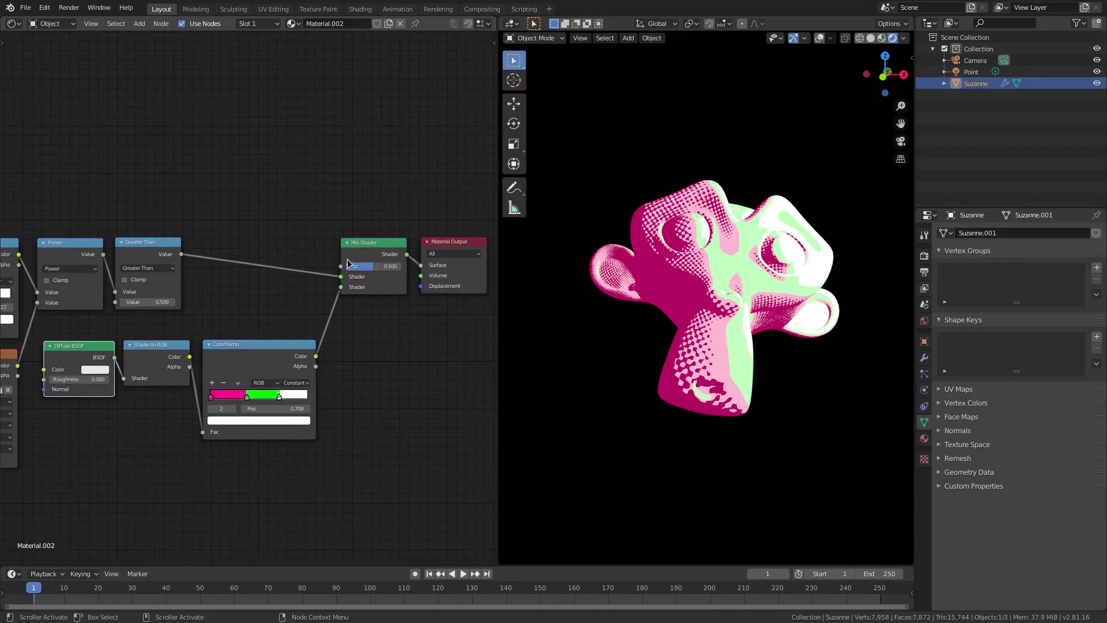
middle_drag(86, 366, 59, 307)
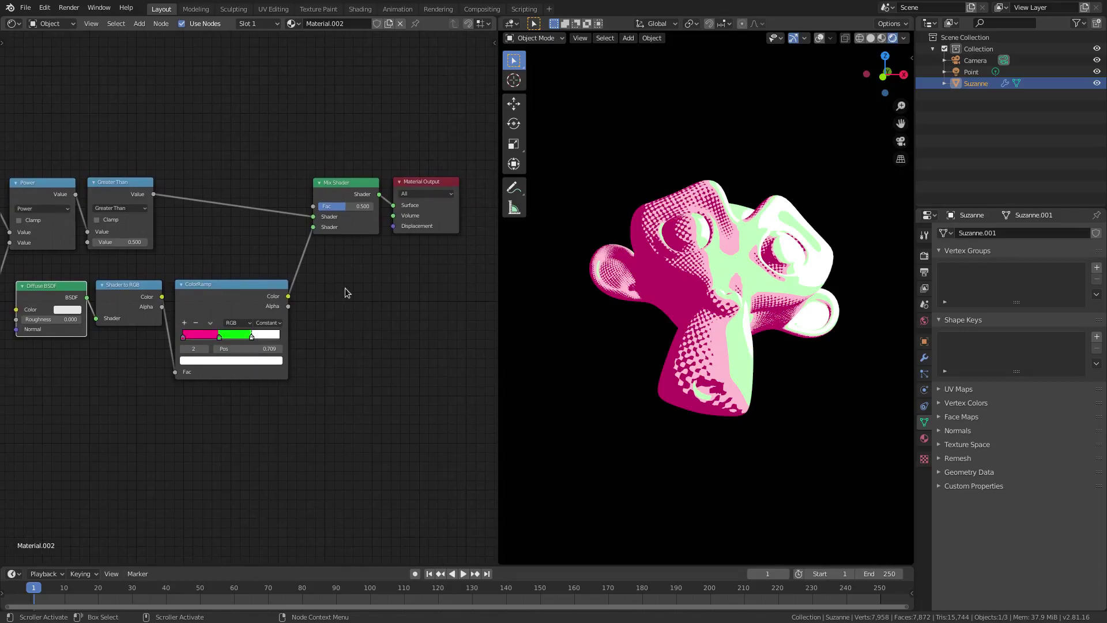
middle_drag(310, 217, 347, 284)
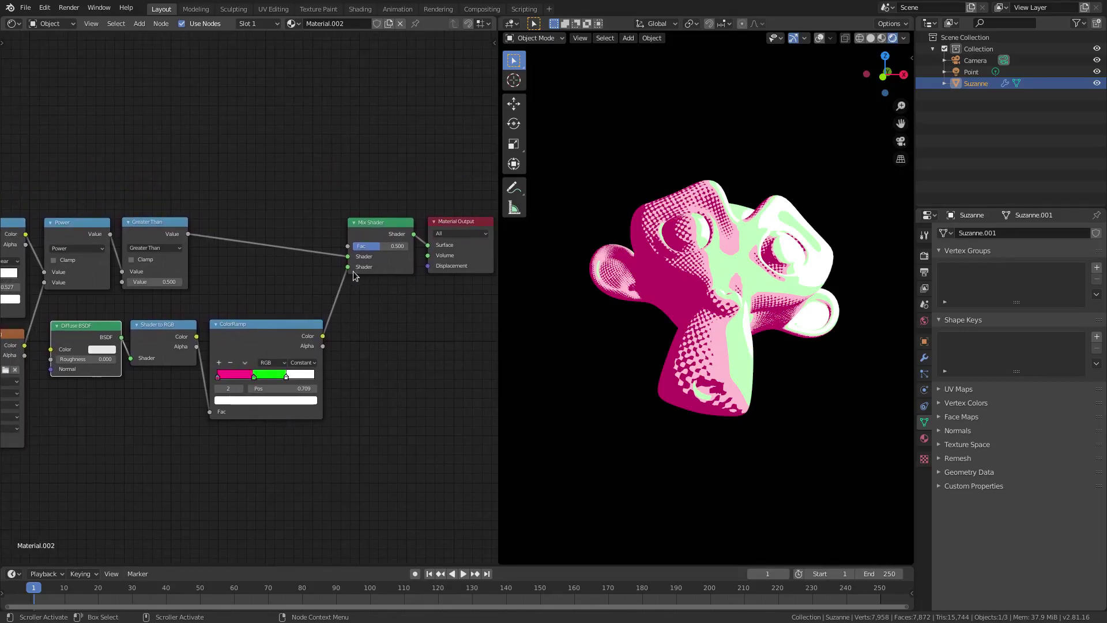
Reroute the Greater Than link from the Mix Shader to the Material Output's Surface, and move the Mix Shader and lower branch down
drag(347, 257, 428, 247)
drag(392, 236, 379, 340)
drag(399, 443, 280, 452)
mouse_move(179, 313)
middle_down()
mouse_move(308, 297)
mouse_move(217, 319)
mouse_move(171, 315)
middle_up()
middle_drag(292, 322, 267, 311)
Add an Emission node and insert it between Greater Than and the Material Output
key(shift+a)
click(267, 312)
text(emission)
key(Return)
click(191, 215)
drag(203, 219, 171, 218)
Disconnect the coloured ColorRamp from the Mix Shader and insert the Mix Shader between Emission and the Material Output
drag(479, 438, 331, 270)
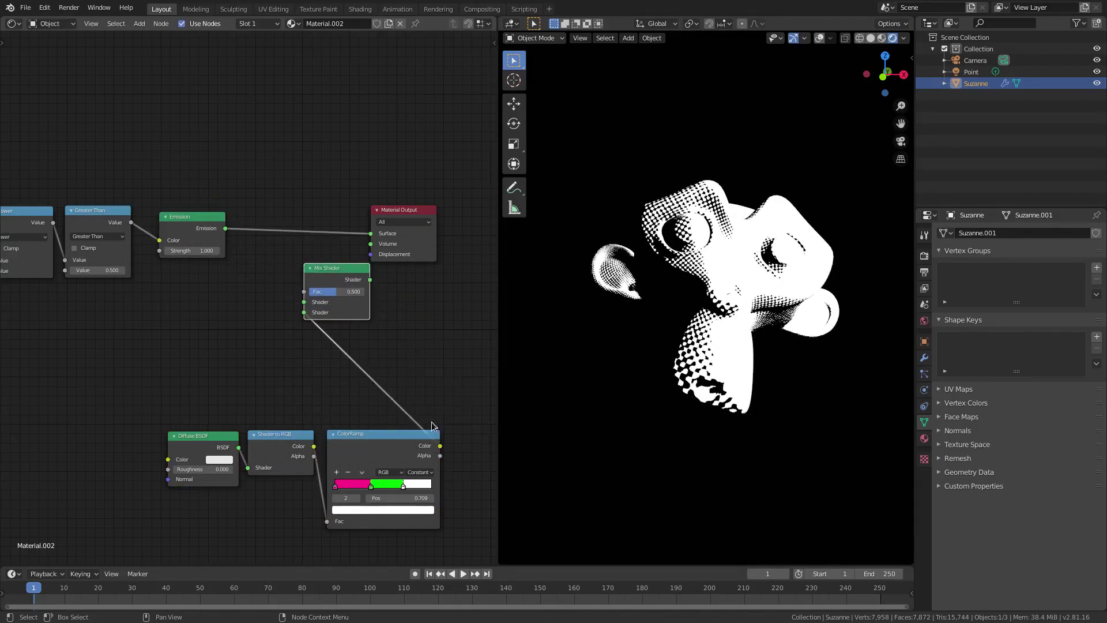
drag(304, 311, 314, 321)
drag(333, 272, 295, 229)
middle_drag(292, 239, 379, 244)
drag(401, 231, 418, 215)
Move the coloured ColorRamp beneath the Emission node and disconnect its Fac input from Shader to RGB
middle_drag(431, 414, 383, 408)
drag(398, 431, 221, 283)
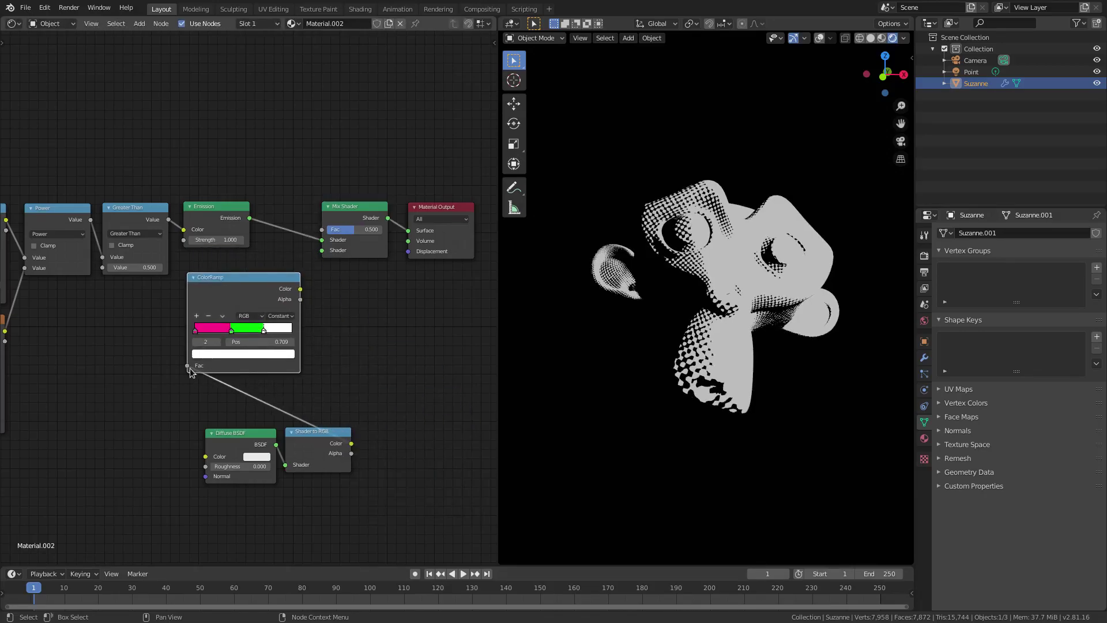
drag(192, 370, 195, 366)
Connect the coloured ColorRamp's Color output to the Mix Shader's second Shader input and align the ramp under Emission
drag(300, 289, 323, 254)
middle_drag(261, 291, 322, 281)
drag(321, 279, 315, 287)
middle_drag(280, 339, 338, 327)
middle_drag(414, 323, 370, 393)
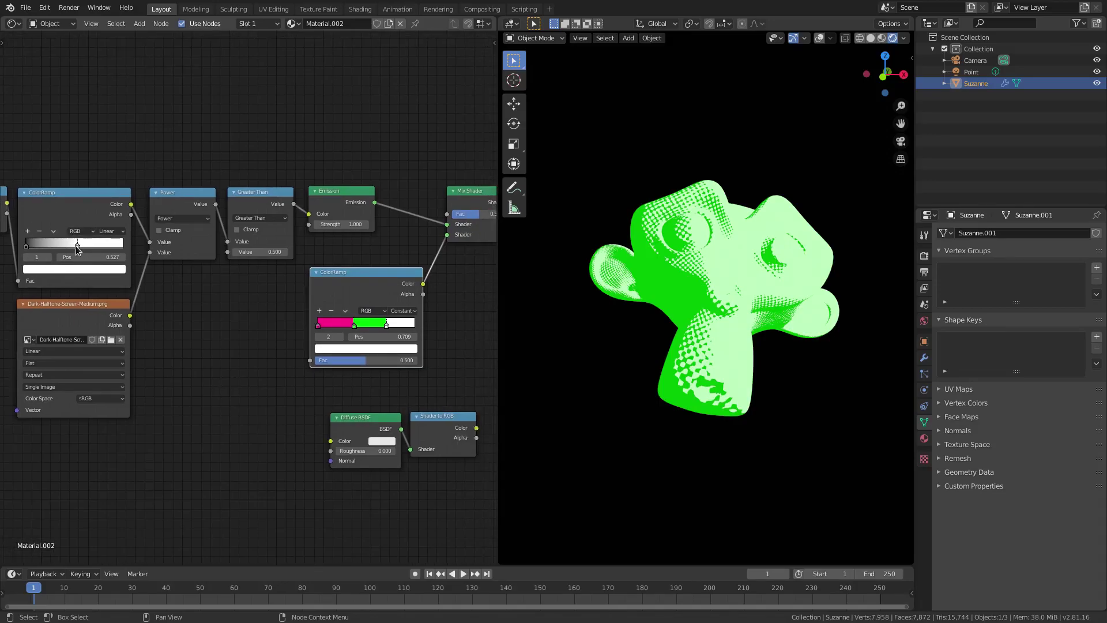
Place the lower Shader to RGB node before the coloured ColorRamp and connect it to the ramp's Fac input
click(409, 456)
drag(411, 452, 231, 320)
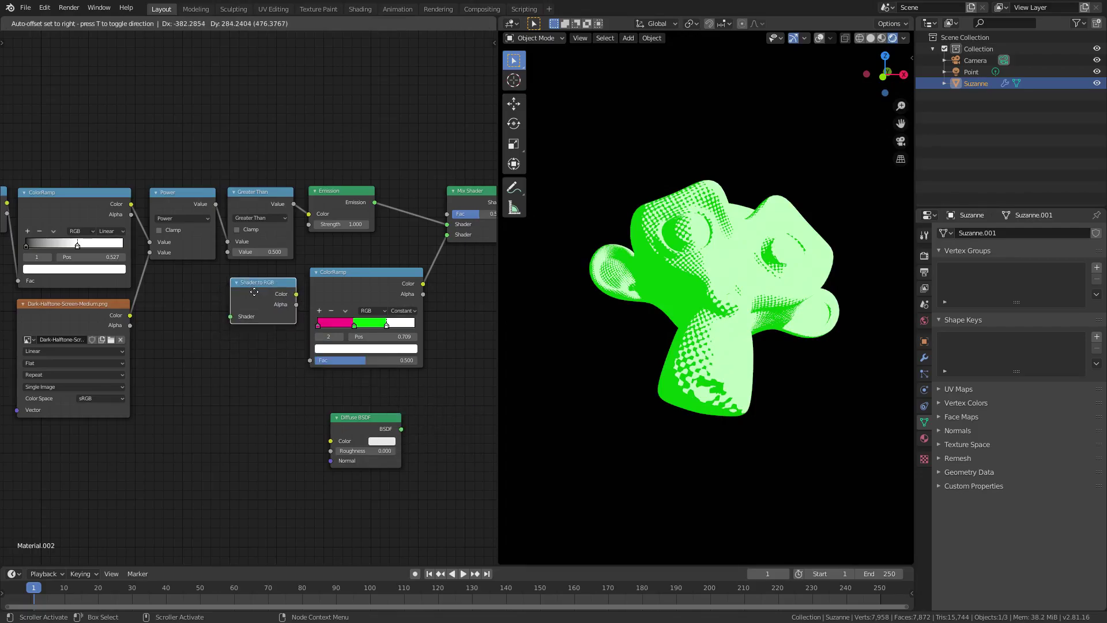
drag(312, 359, 310, 361)
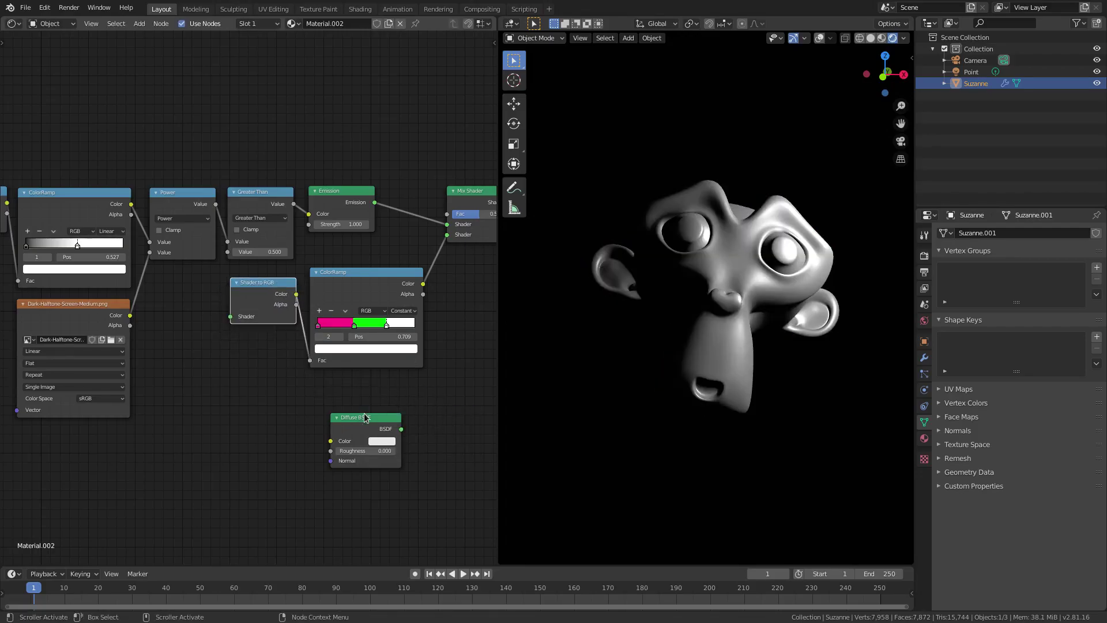
Place the lower Diffuse BSDF before its Shader to RGB node, aligned with the lower branch, keeping the two linked
drag(366, 425, 232, 316)
middle_drag(143, 321, 310, 330)
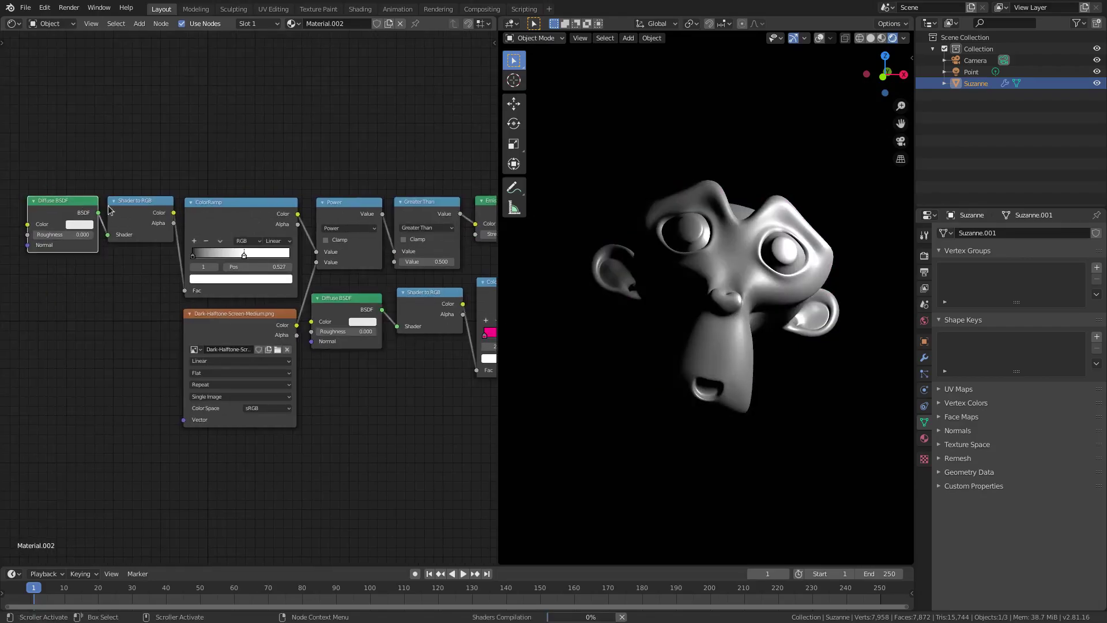
drag(346, 309, 354, 302)
middle_drag(384, 334, 224, 334)
drag(272, 294, 273, 285)
drag(184, 291, 182, 285)
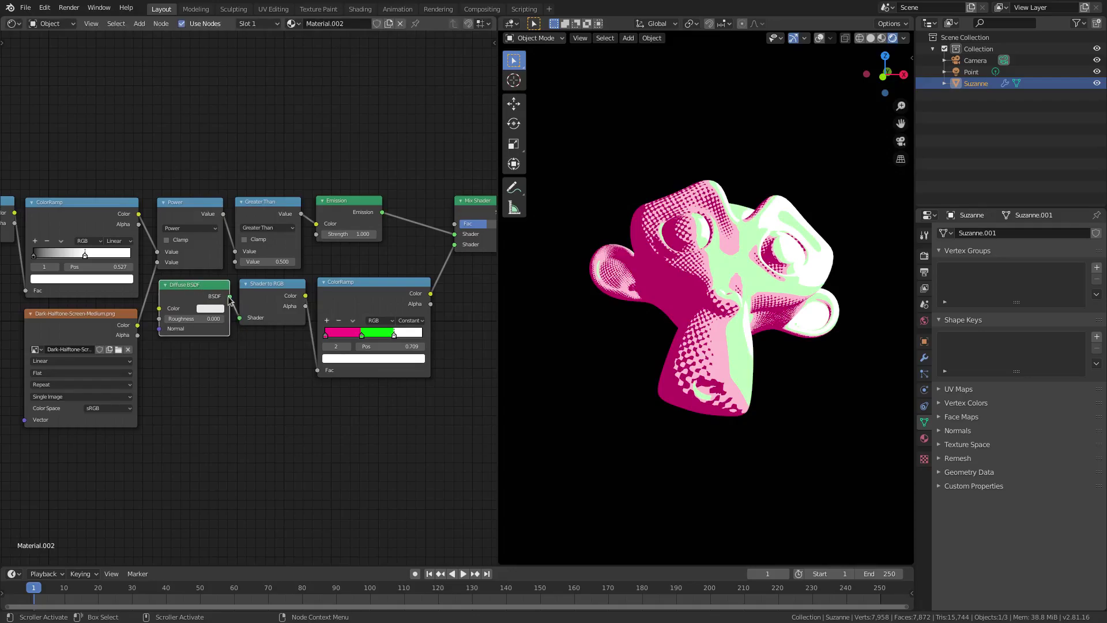
Change the coloured ColorRamp's middle stop from green to blue
middle_drag(368, 342, 344, 350)
click(337, 342)
click(344, 365)
drag(346, 271, 365, 243)
Inspect Suzanne's halftone shading up close and reroute the Greater Than link from Emission's Color to the Mix Shader's first Shader input
middle_drag(438, 332, 360, 334)
scroll(397, 331, up, 1)
scroll(397, 331, up, 1)
middle_drag(691, 277, 718, 279)
scroll(713, 290, up, 8)
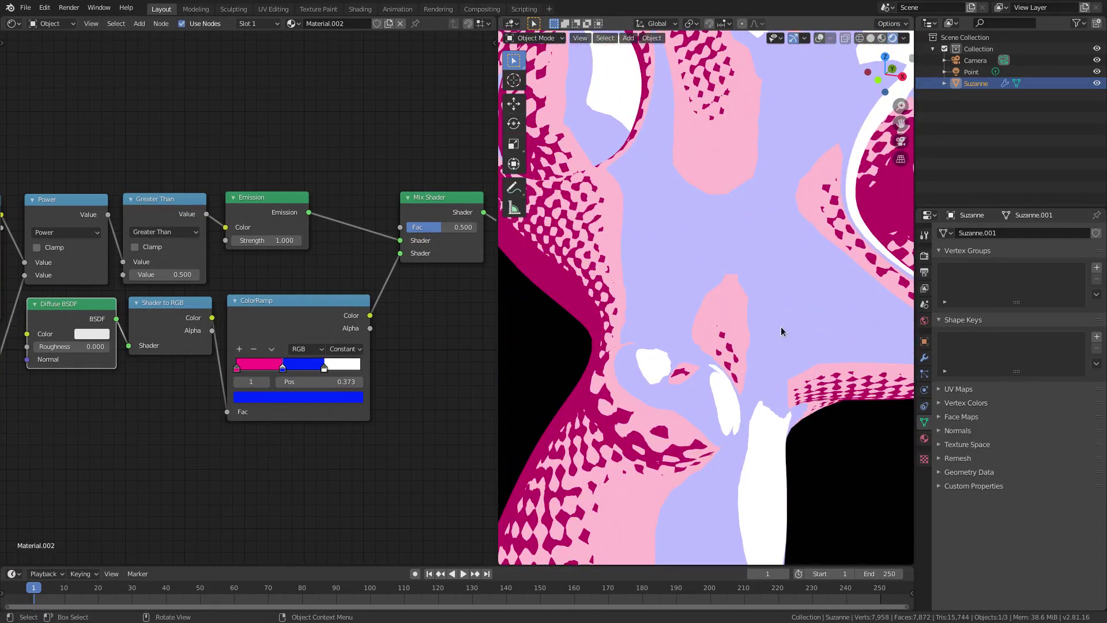
drag(226, 228, 400, 240)
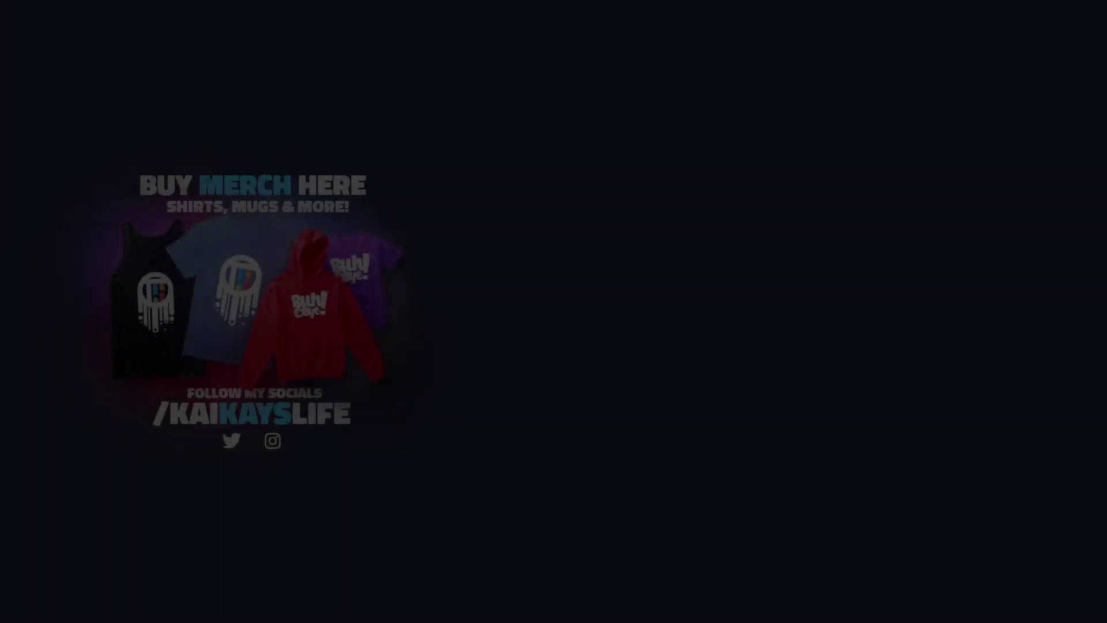